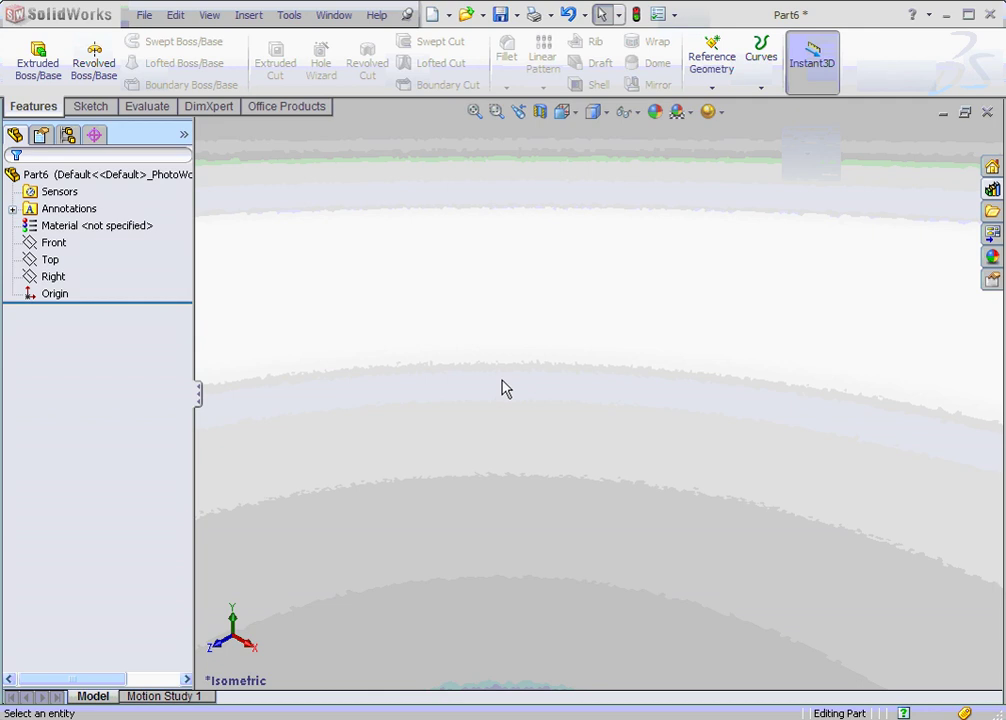
- Make the Top plane visible in the graphics area
{"action": "left_click", "coordinate": [55, 260]}
{"action": "right_click", "coordinate": [52, 259]}
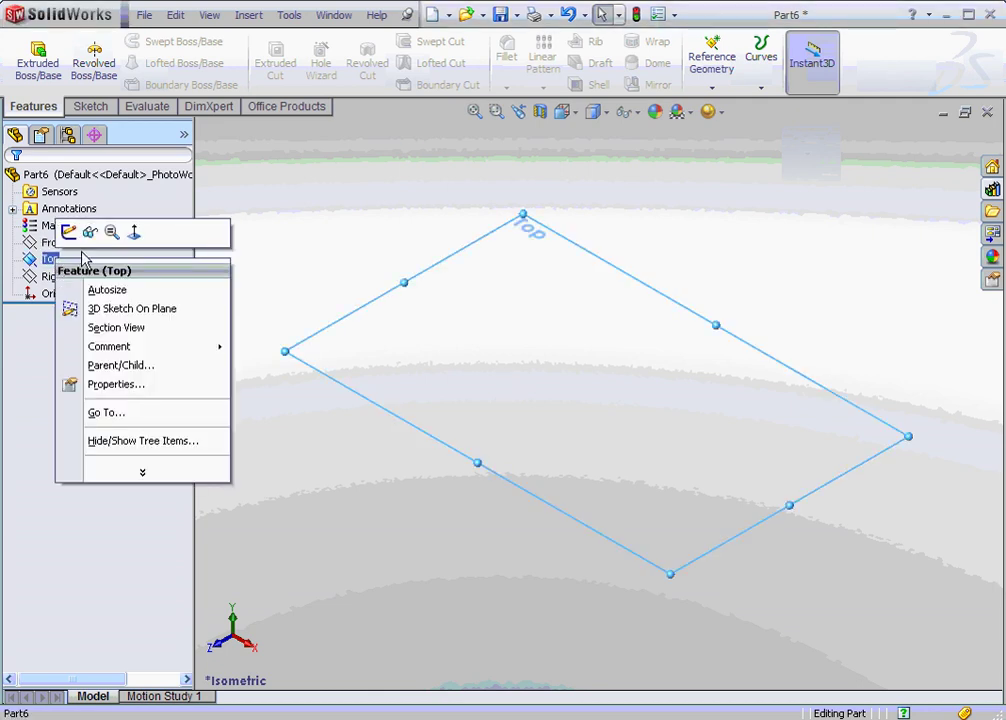
{"action": "left_click", "coordinate": [90, 232]}
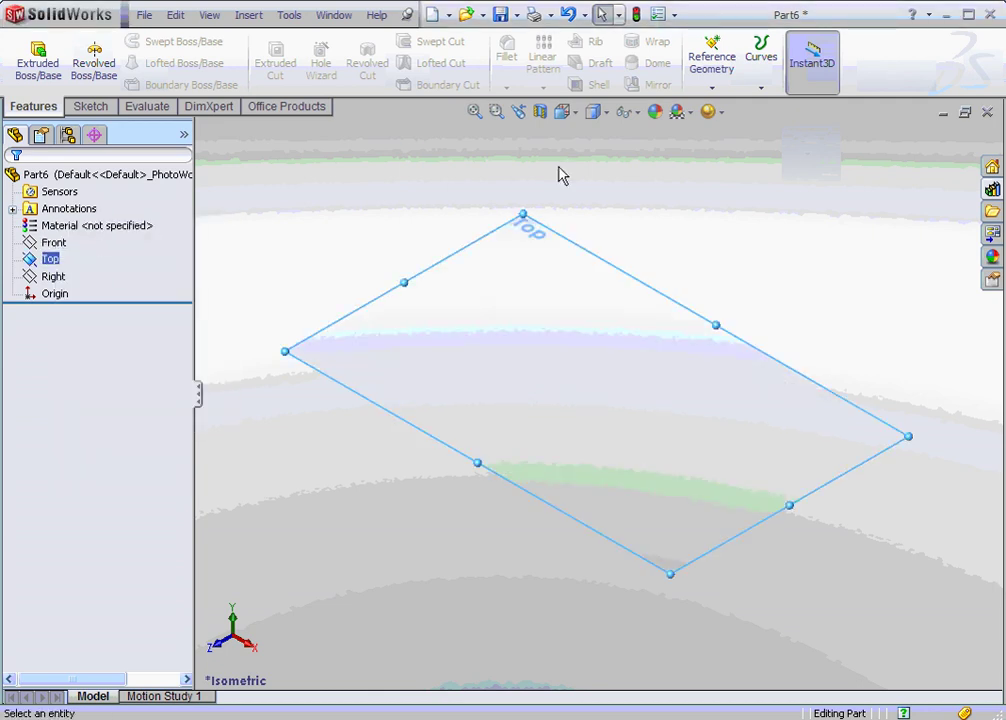
- Create three reference planes offset from the Top plane at 4 in spacing
{"action": "left_click", "coordinate": [724, 75]}
{"action": "left_click", "coordinate": [728, 105]}
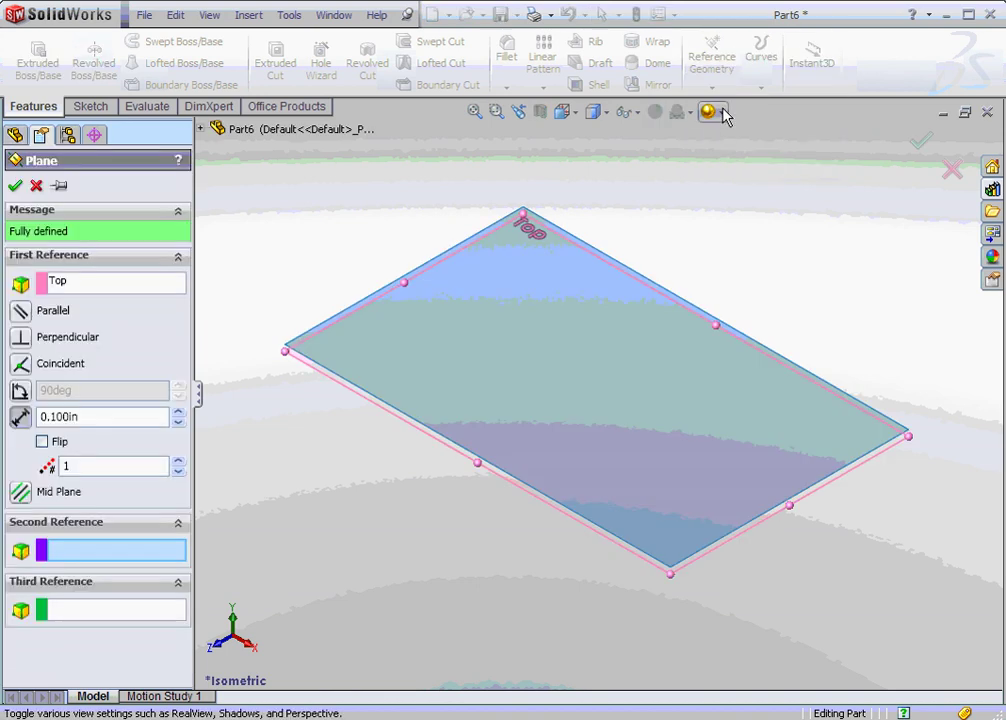
{"action": "left_click_drag", "start_coordinate": [92, 421], "coordinate": [10, 430]}
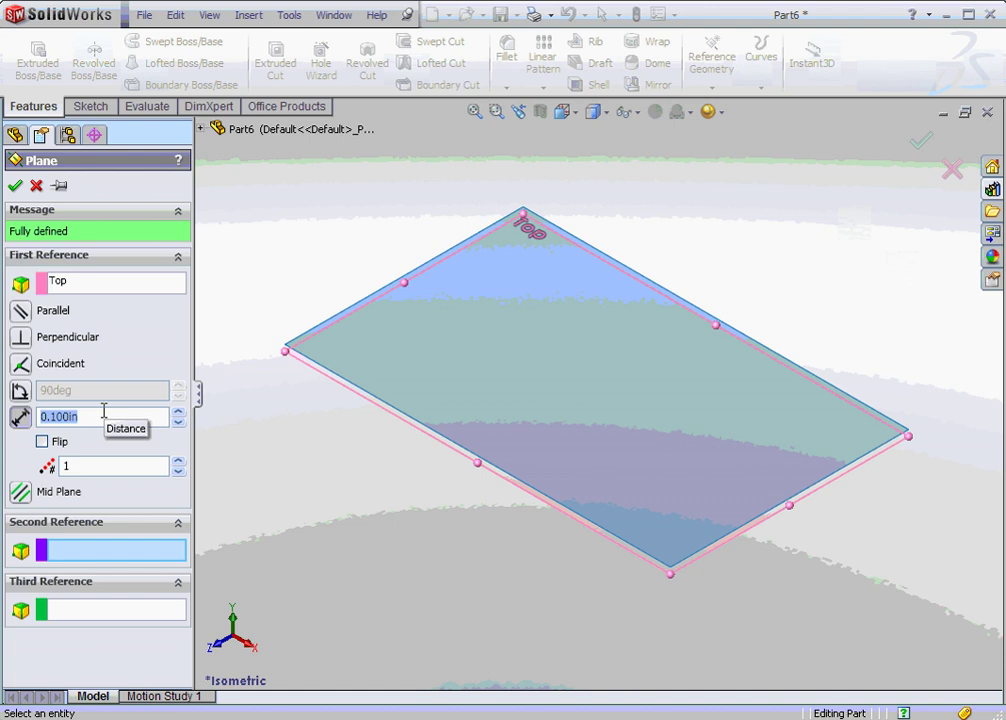
{"action": "type", "text": "4"}
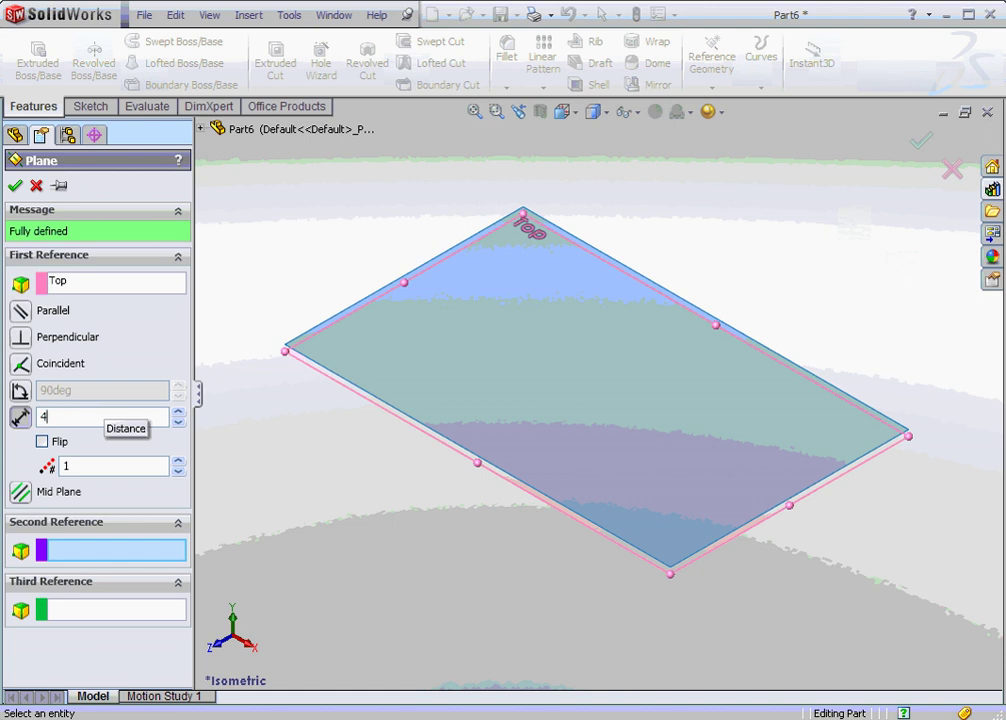
{"action": "left_click", "coordinate": [75, 467]}
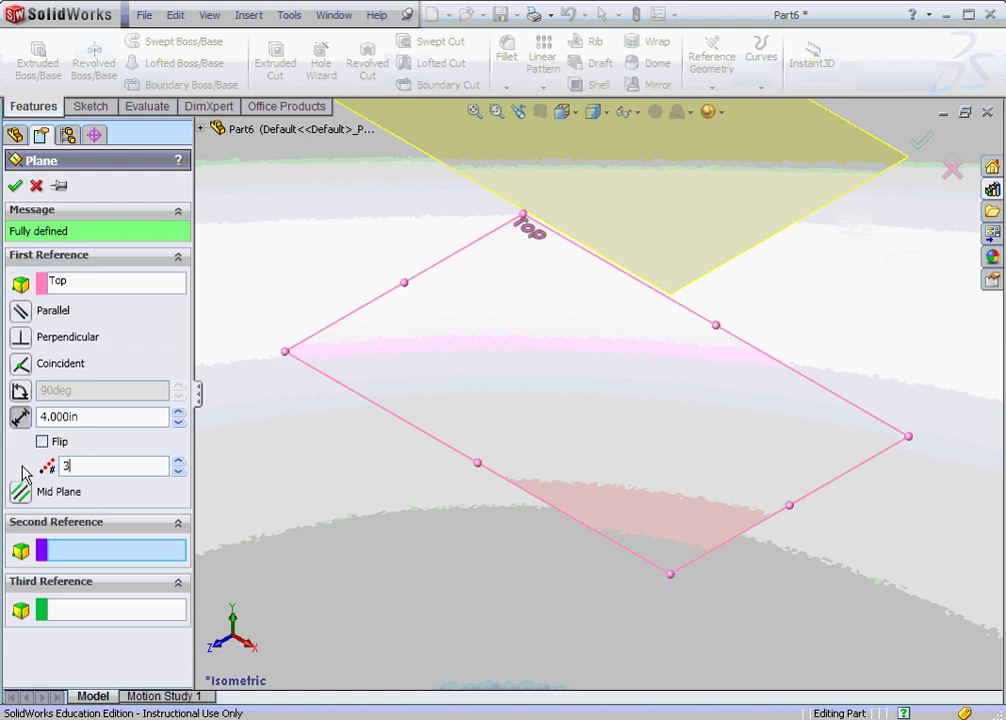
{"action": "left_click", "coordinate": [15, 185]}
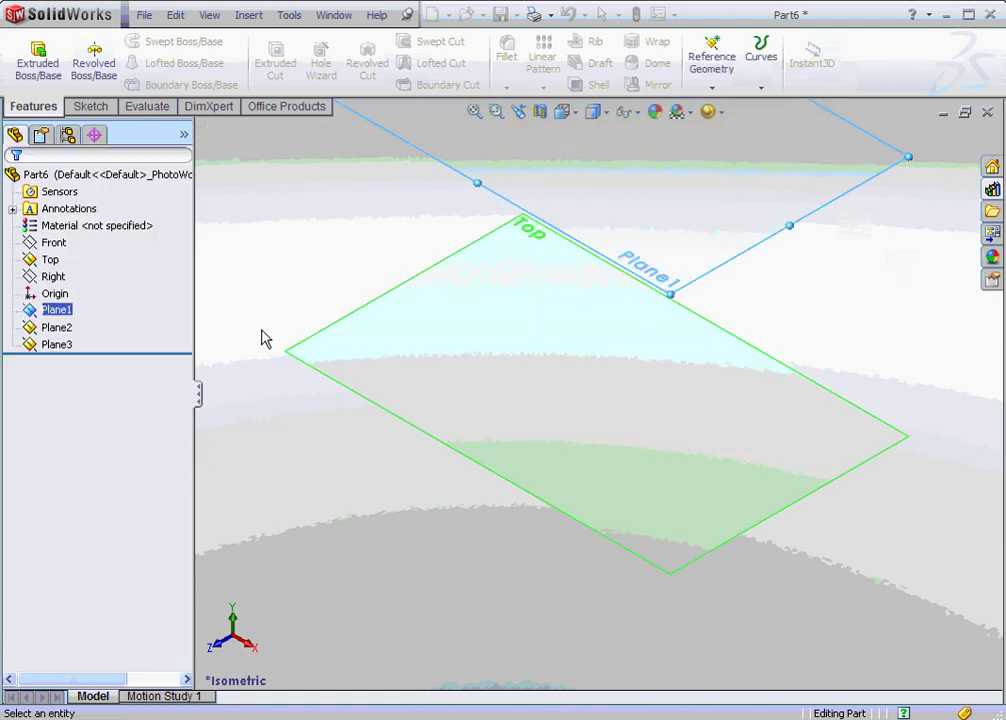
- Sketch a horizontal centerpoint straight slot on the Top plane, centred on the origin, about 4.58 in between arc centres and 1.70 in wide
{"action": "key", "text": "z"}
{"action": "key", "text": "z"}
{"action": "left_click", "coordinate": [433, 319]}
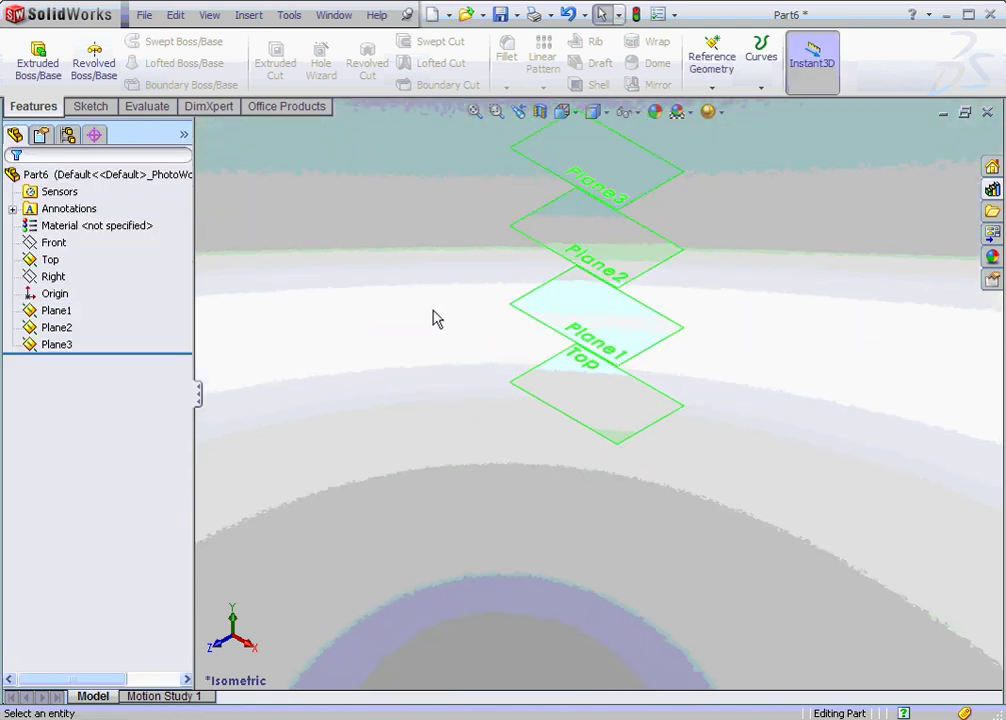
{"action": "middle_click_drag", "start_coordinate": [503, 346], "coordinate": [595, 341]}
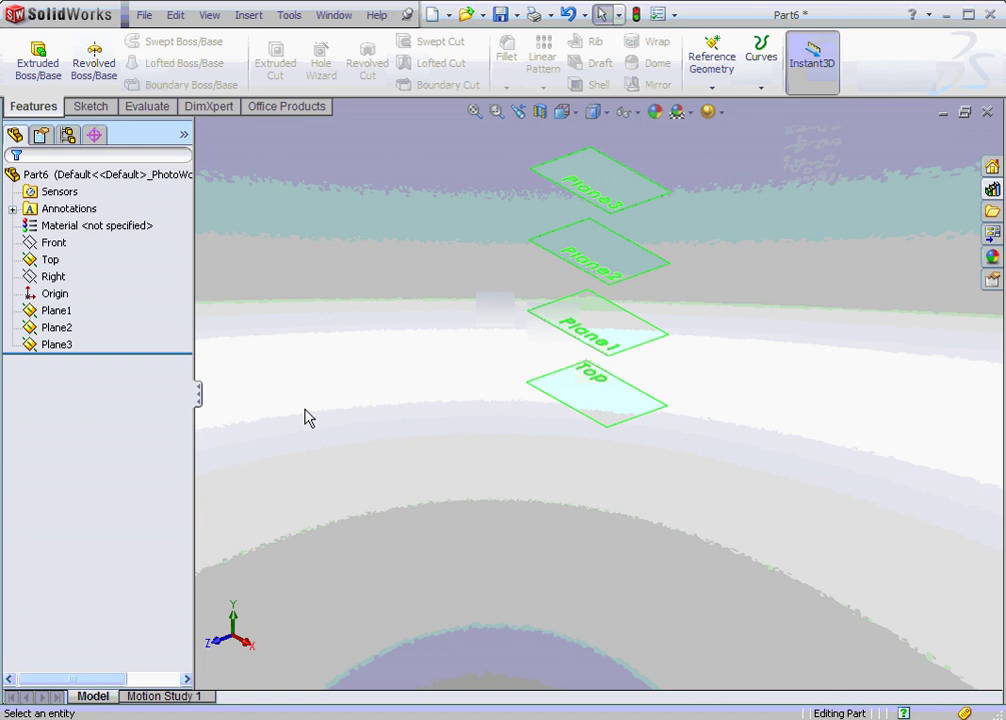
{"action": "right_click", "coordinate": [50, 259]}
{"action": "left_click", "coordinate": [56, 232]}
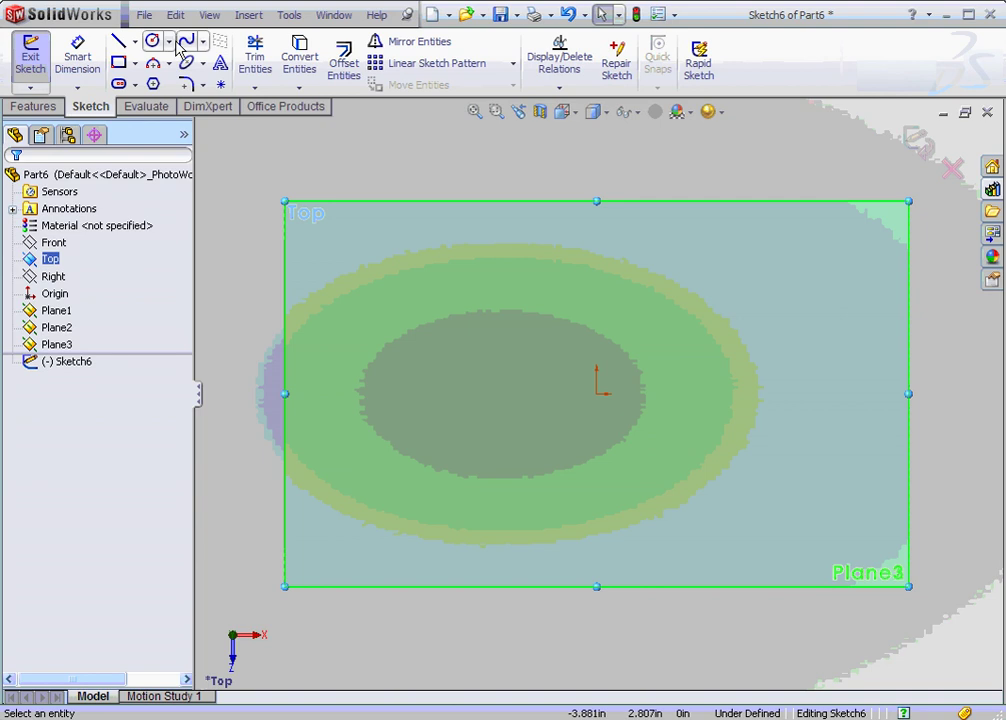
{"action": "left_click", "coordinate": [119, 84]}
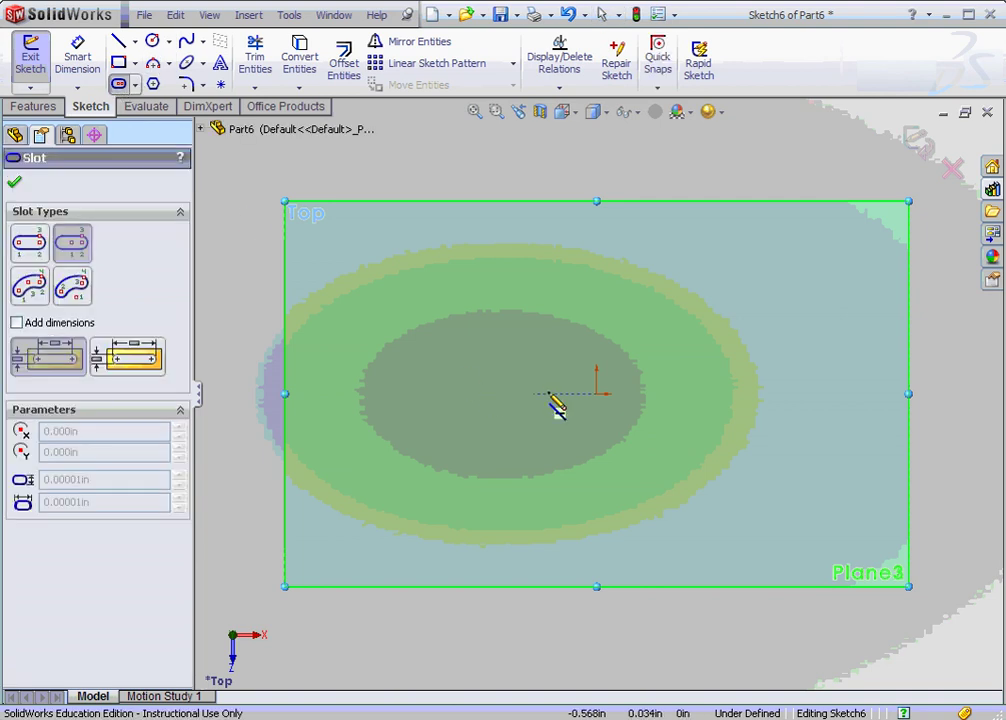
{"action": "left_click", "coordinate": [600, 397]}
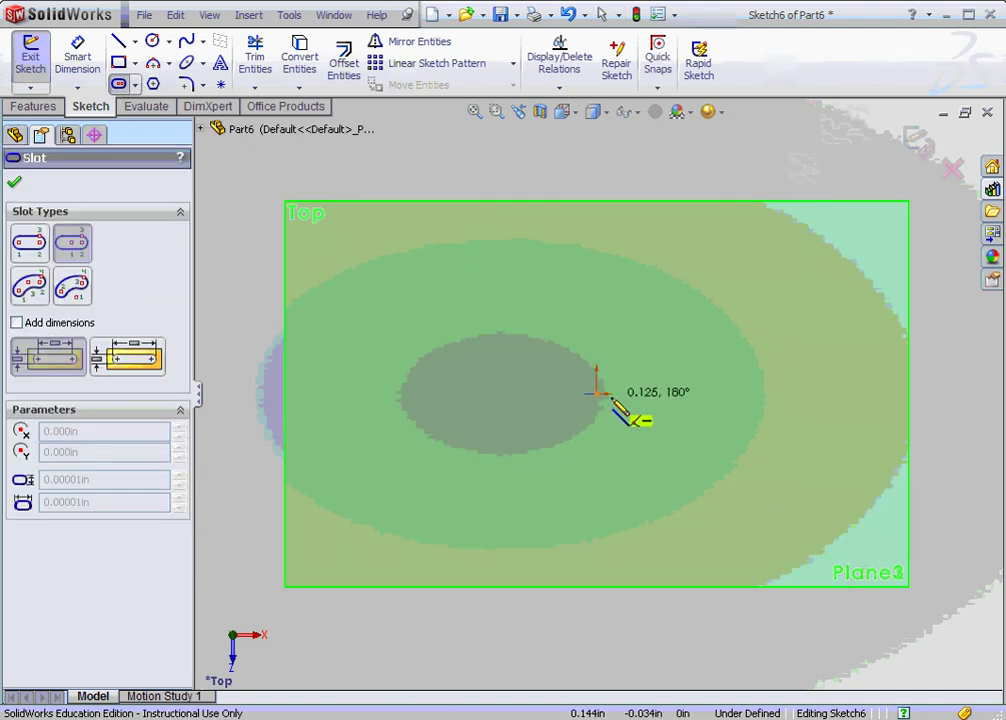
{"action": "left_click", "coordinate": [822, 394]}
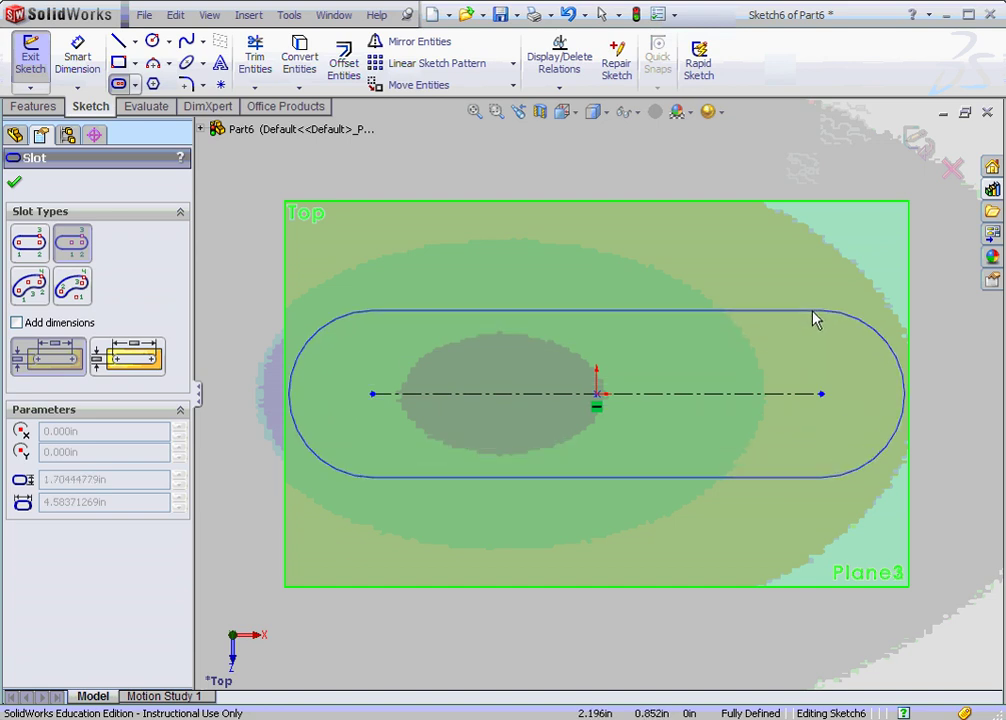
{"action": "left_click", "coordinate": [813, 319]}
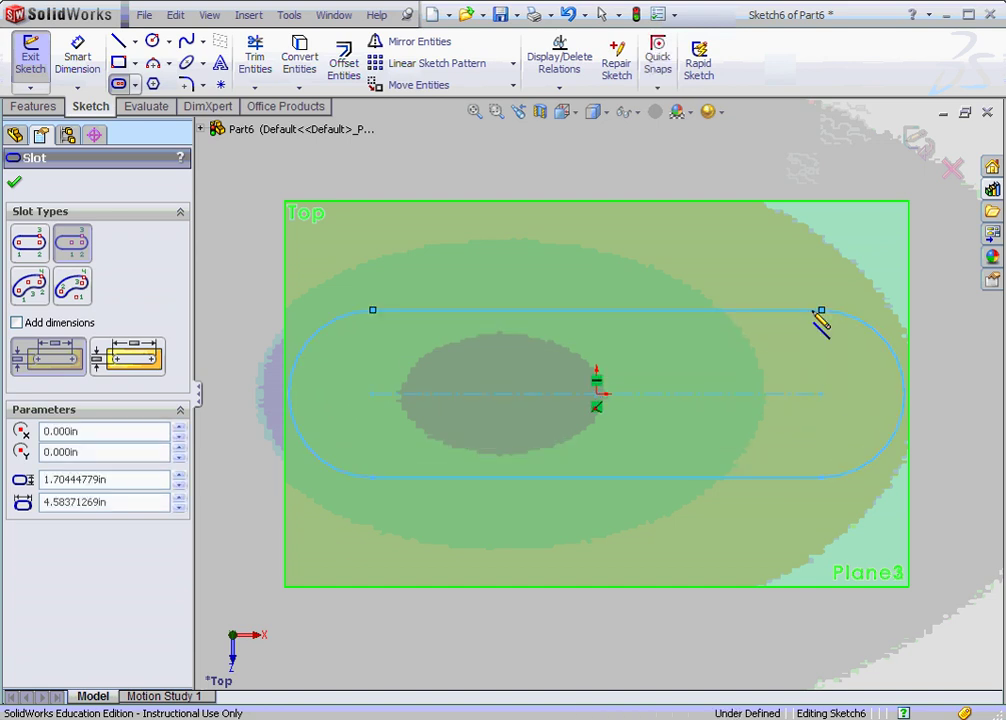
{"action": "left_click", "coordinate": [14, 186]}
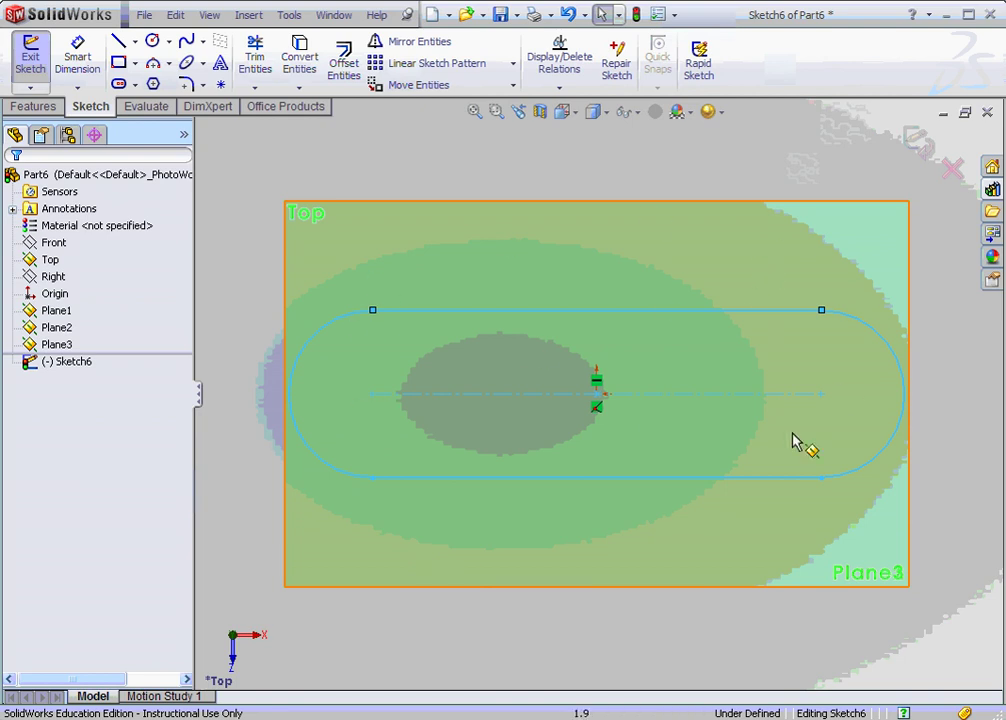
{"action": "left_click", "coordinate": [918, 143]}
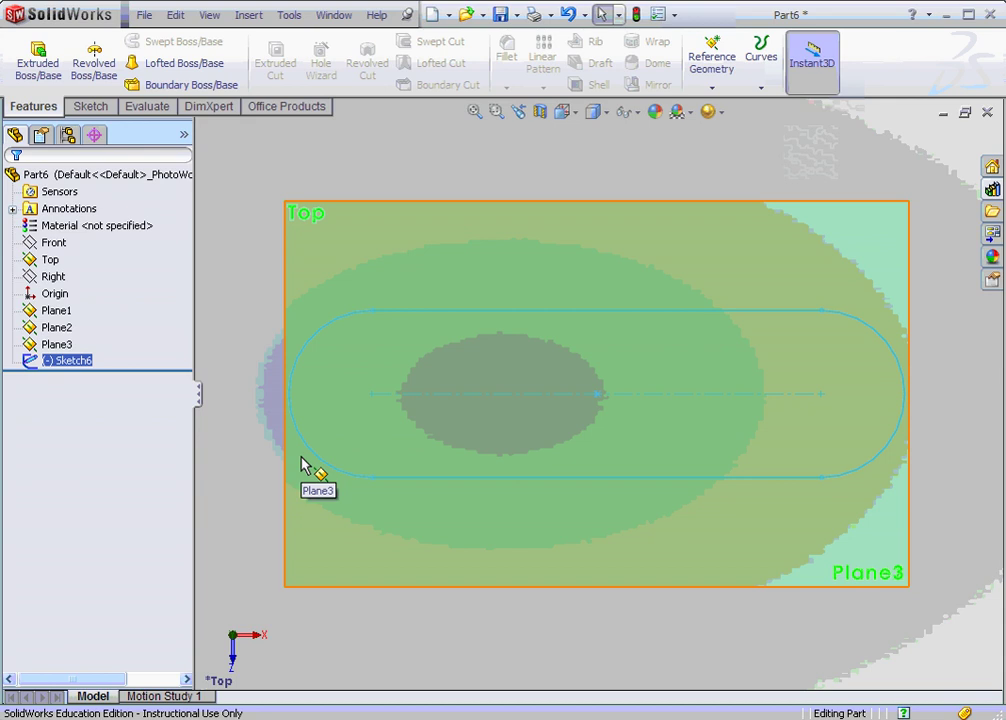
- Sketch a horizontal centerpoint straight slot on Plane1, centred on the origin, about 4.24 in between arc centres and 0.95 in wide
{"action": "middle_click_drag", "start_coordinate": [371, 490], "coordinate": [347, 360]}
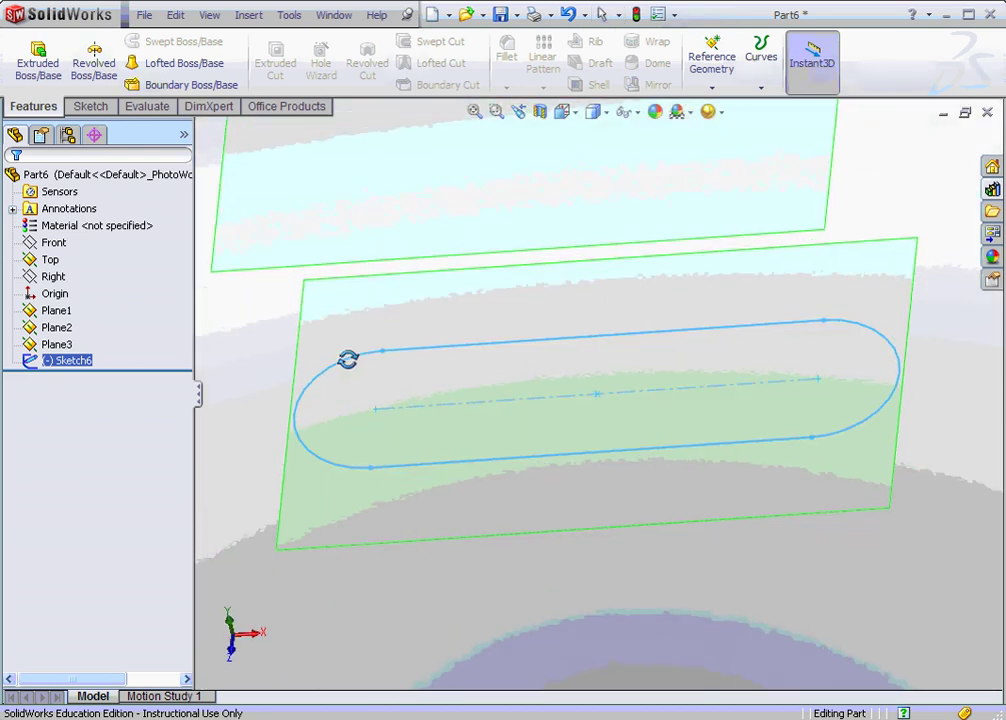
{"action": "scroll", "coordinate": [348, 359], "scroll_direction": "up", "scroll_amount": 5}
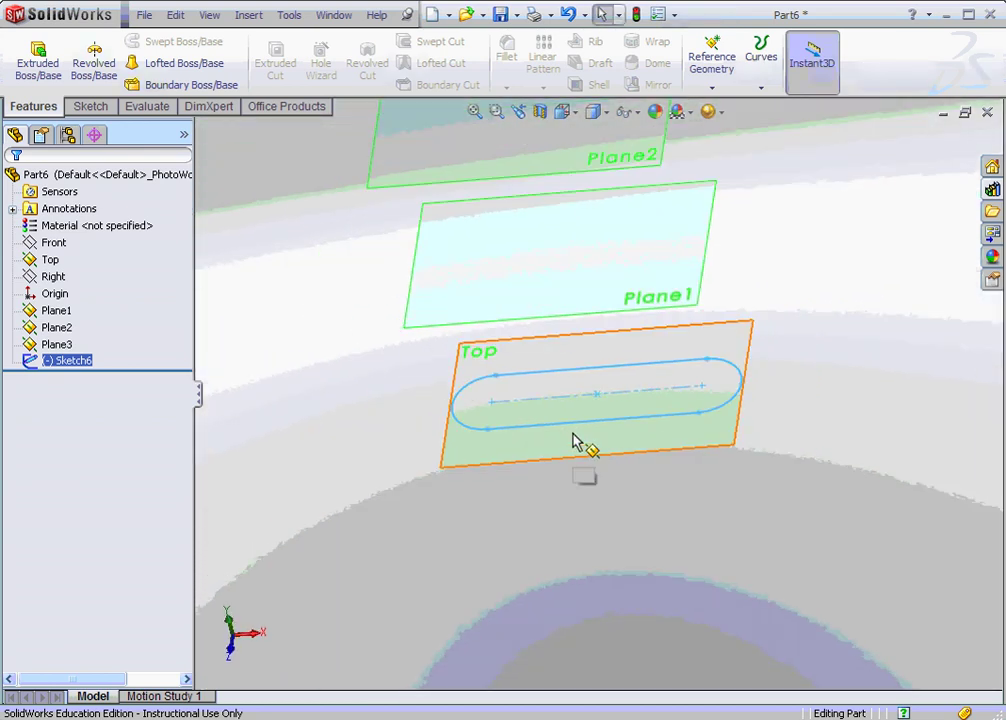
{"action": "left_click", "coordinate": [57, 312]}
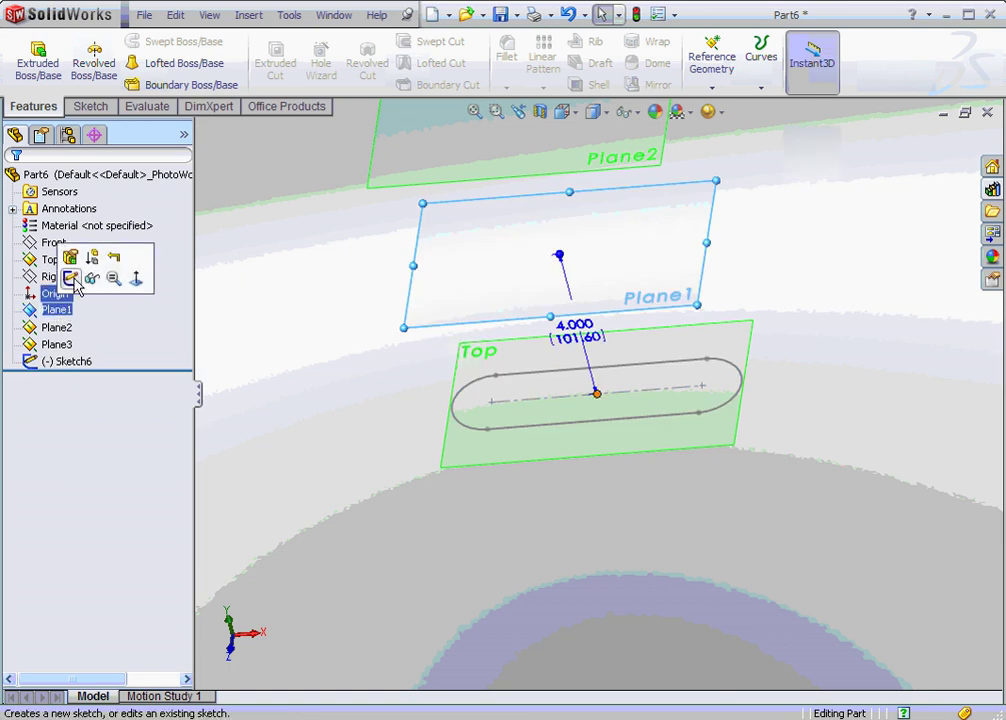
{"action": "left_click", "coordinate": [71, 279]}
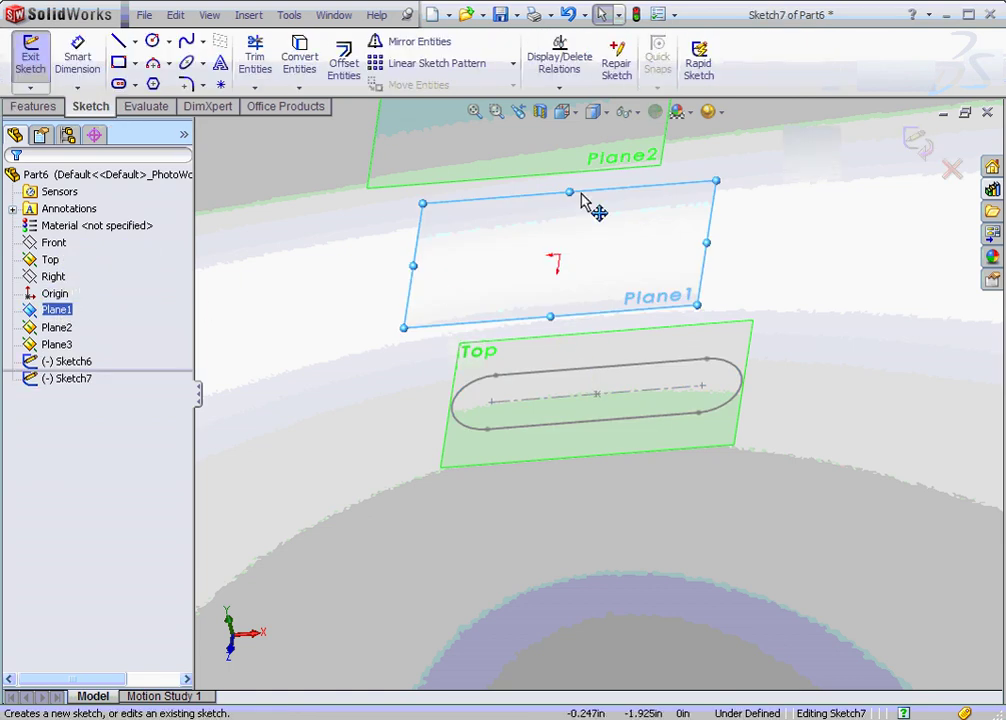
{"action": "left_click", "coordinate": [579, 112]}
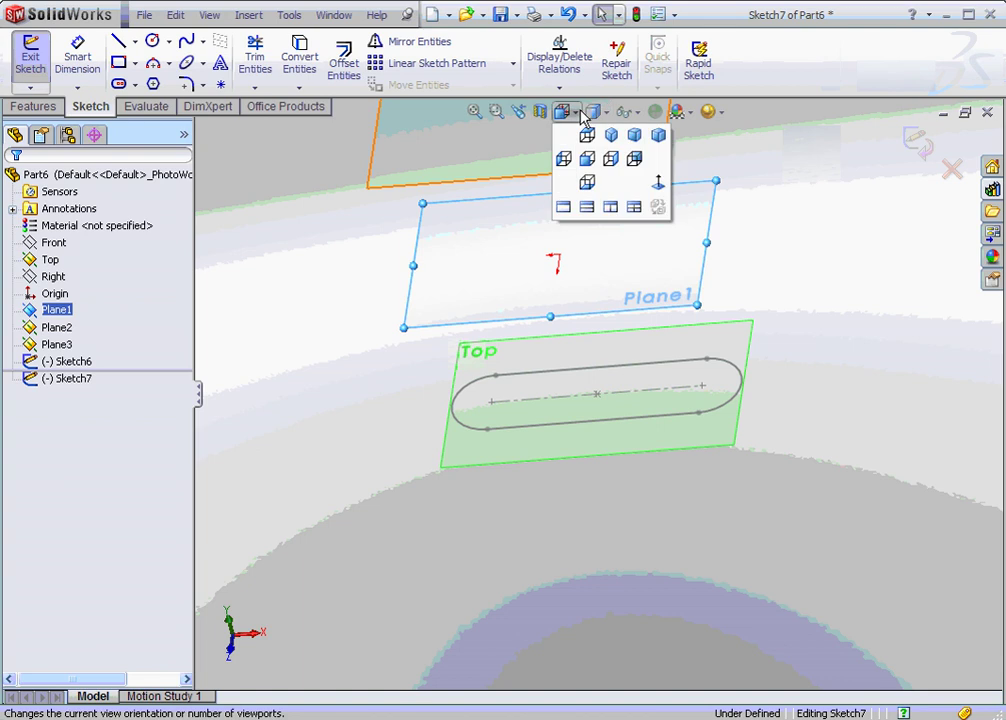
{"action": "left_click", "coordinate": [657, 184]}
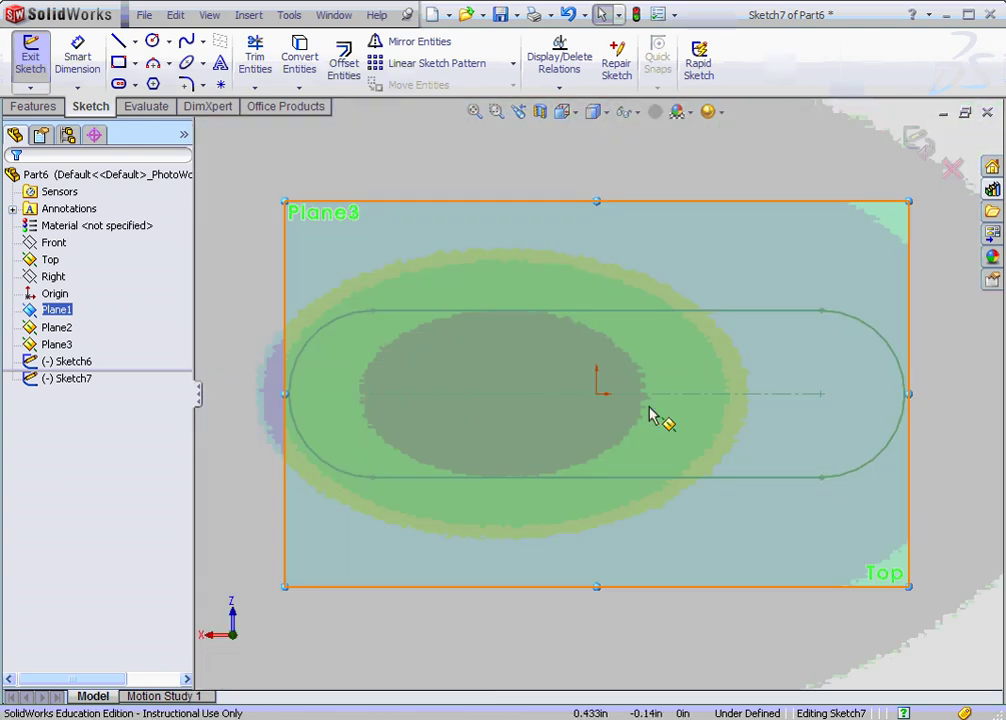
{"action": "left_click", "coordinate": [119, 85]}
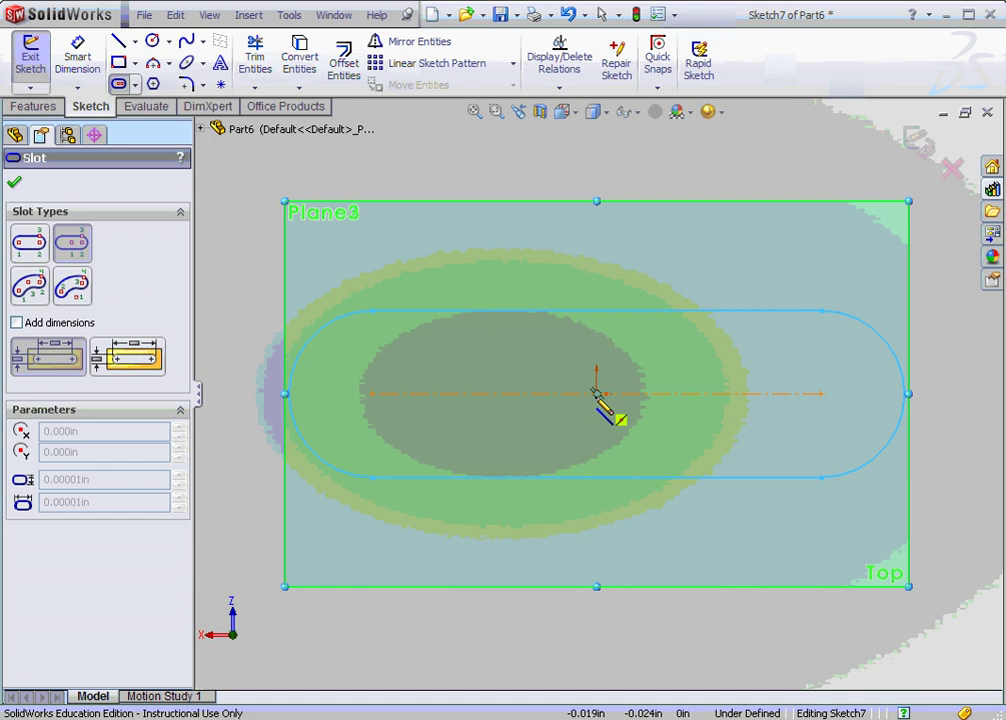
{"action": "left_click", "coordinate": [596, 393]}
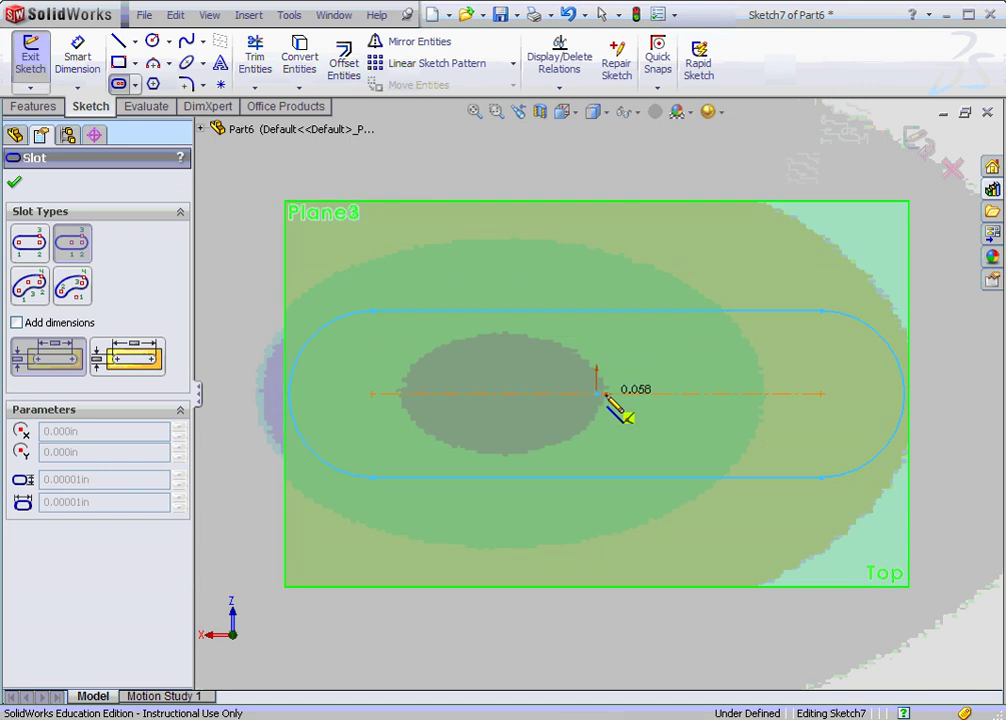
{"action": "left_click", "coordinate": [805, 395]}
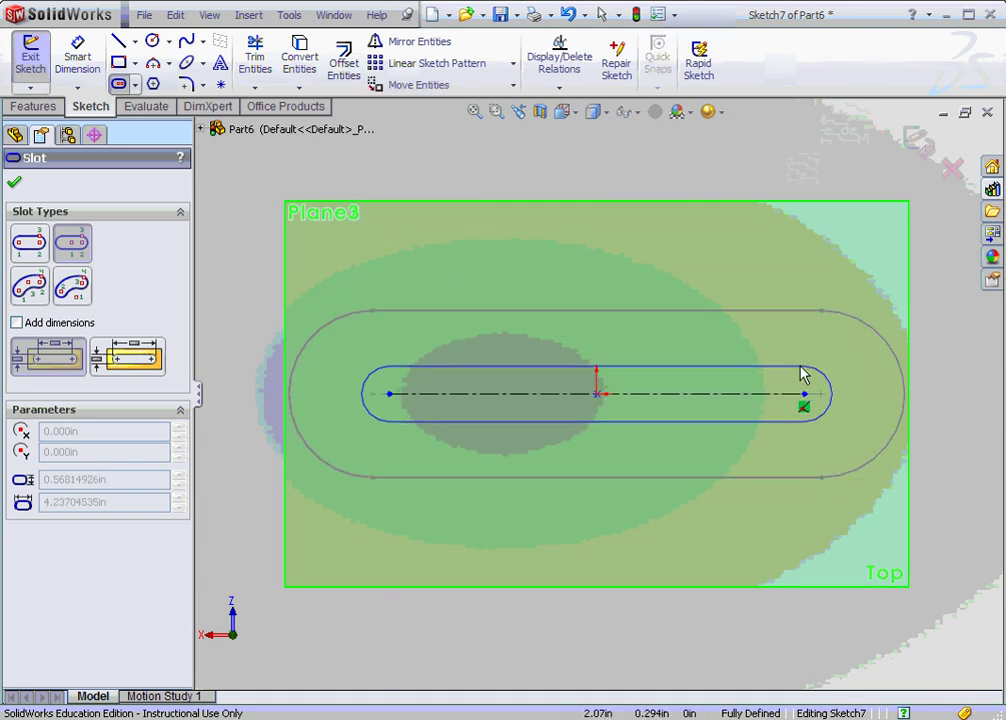
{"action": "left_click", "coordinate": [799, 350]}
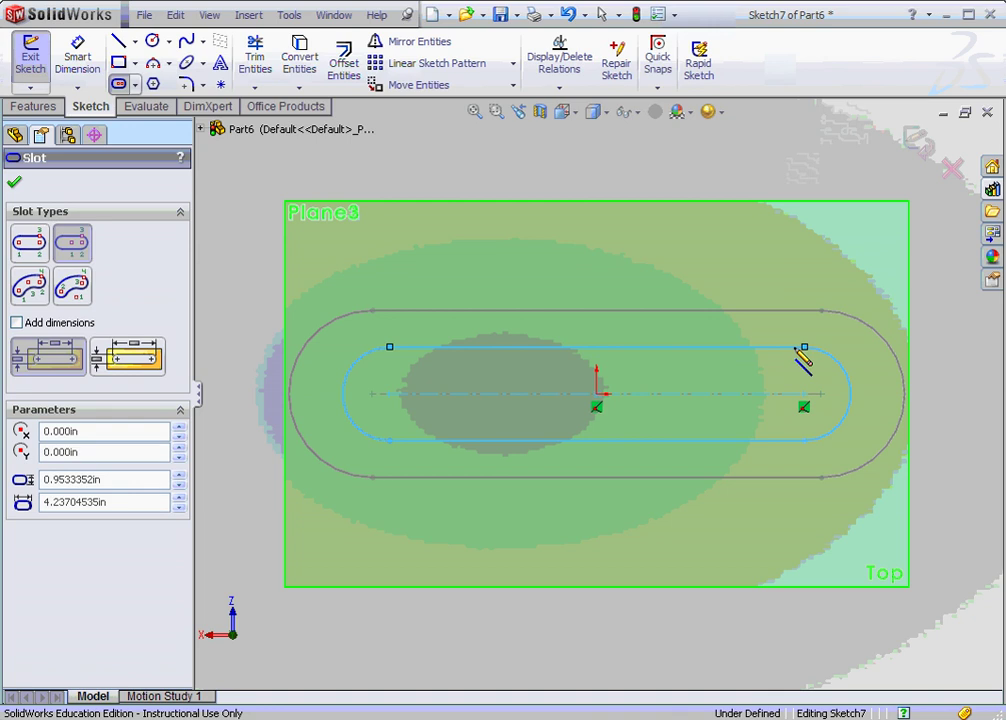
{"action": "left_click", "coordinate": [14, 182]}
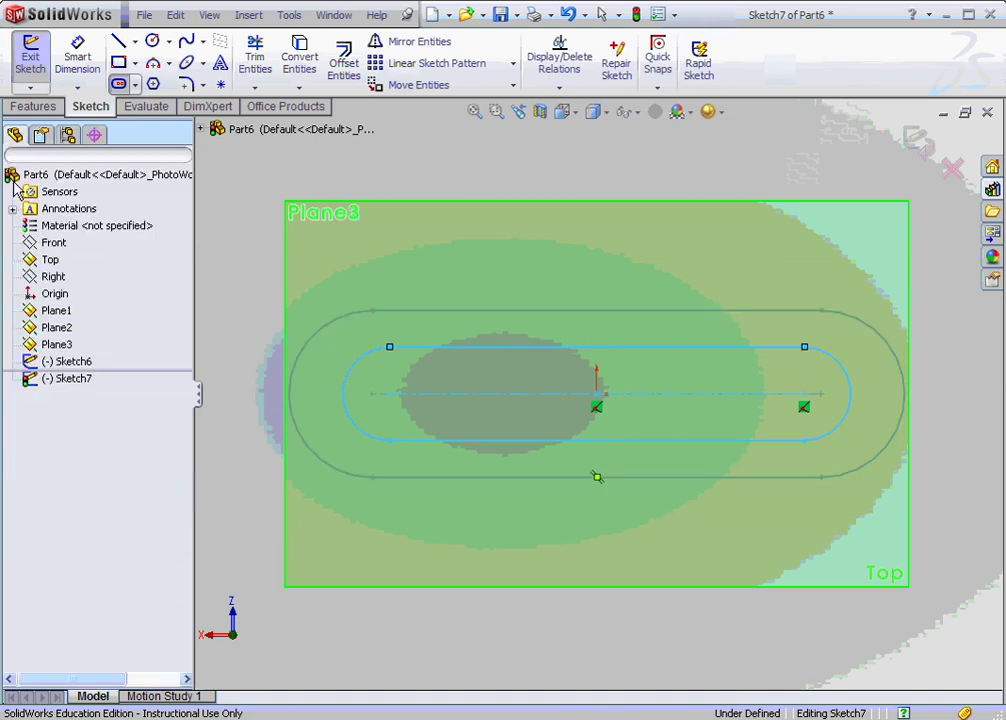
{"action": "left_click", "coordinate": [918, 145]}
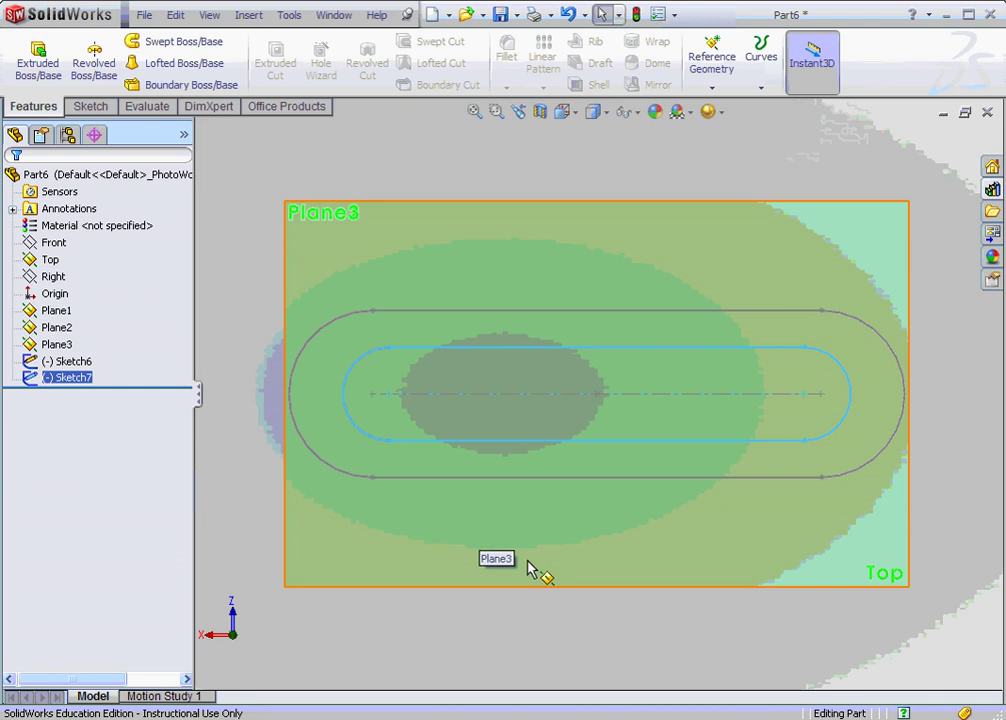
- Sketch a center rectangle on Plane2, centred on the origin, about 3.16 in wide and 1.34 in high
{"action": "mouse_move", "coordinate": [530, 568]}
{"action": "middle_mouse_down"}
{"action": "mouse_move", "coordinate": [530, 377]}
{"action": "mouse_move", "coordinate": [515, 369]}
{"action": "middle_mouse_up"}
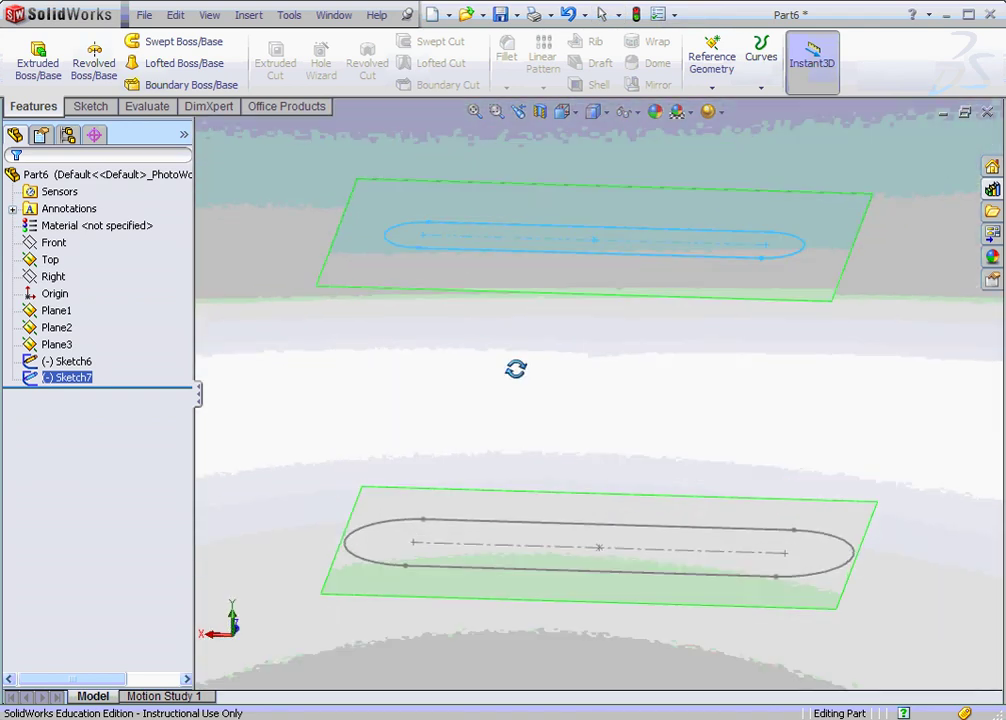
{"action": "scroll", "coordinate": [516, 384], "scroll_direction": "up", "scroll_amount": 5}
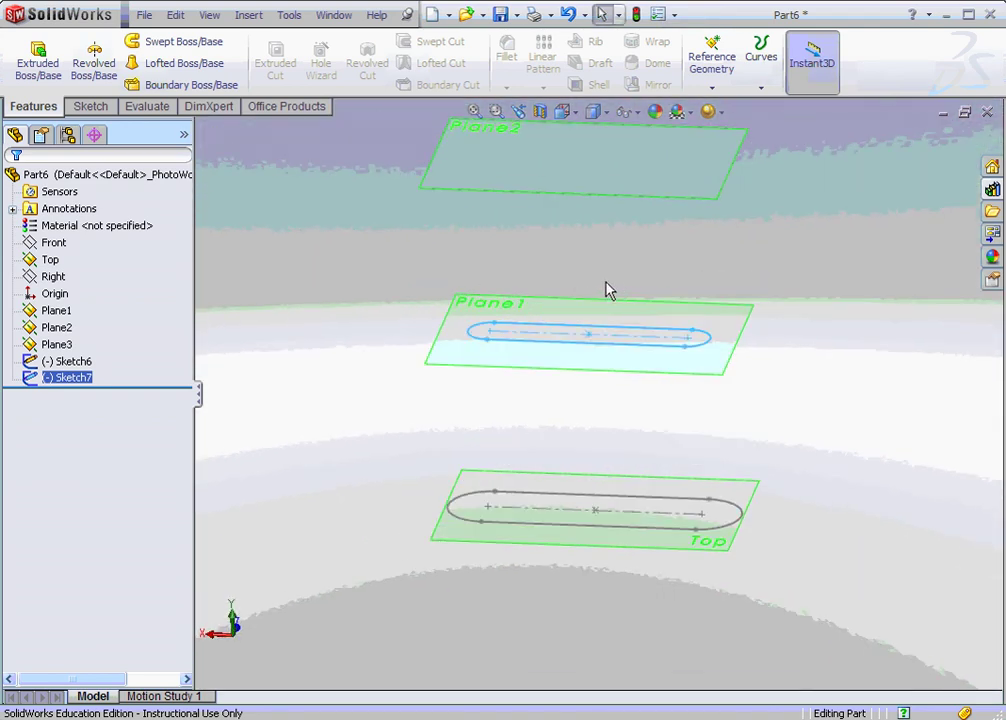
{"action": "scroll", "coordinate": [608, 290], "scroll_direction": "up", "scroll_amount": 2}
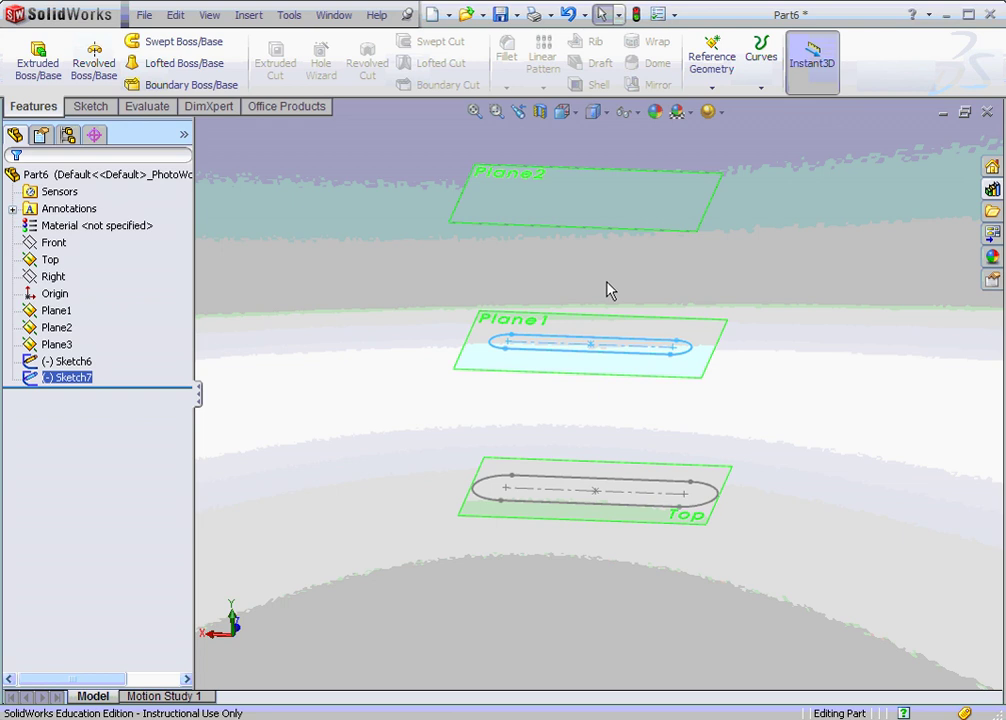
{"action": "left_click", "coordinate": [56, 344], "text": "ctrl"}
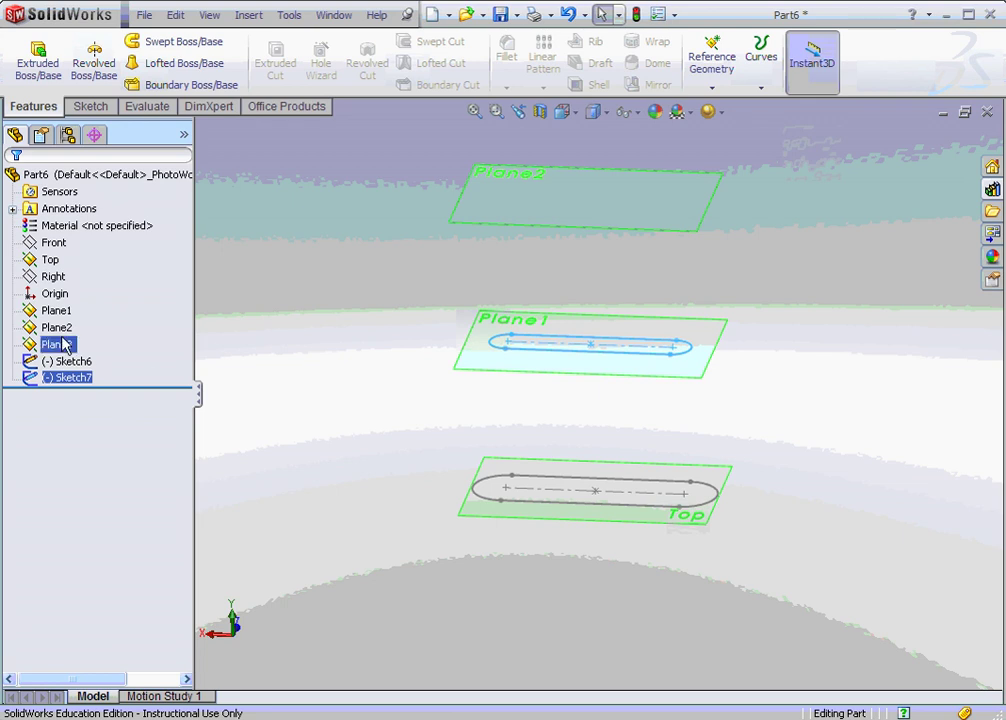
{"action": "left_click", "coordinate": [56, 344], "text": "ctrl"}
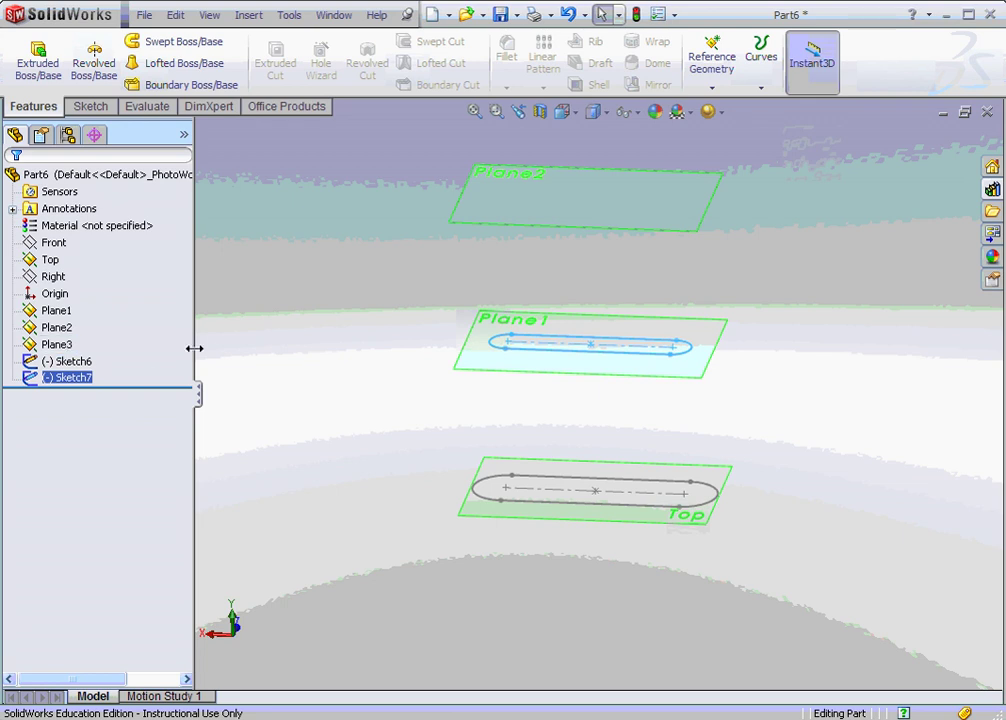
{"action": "left_click", "coordinate": [56, 327]}
{"action": "left_click", "coordinate": [56, 310], "text": "ctrl"}
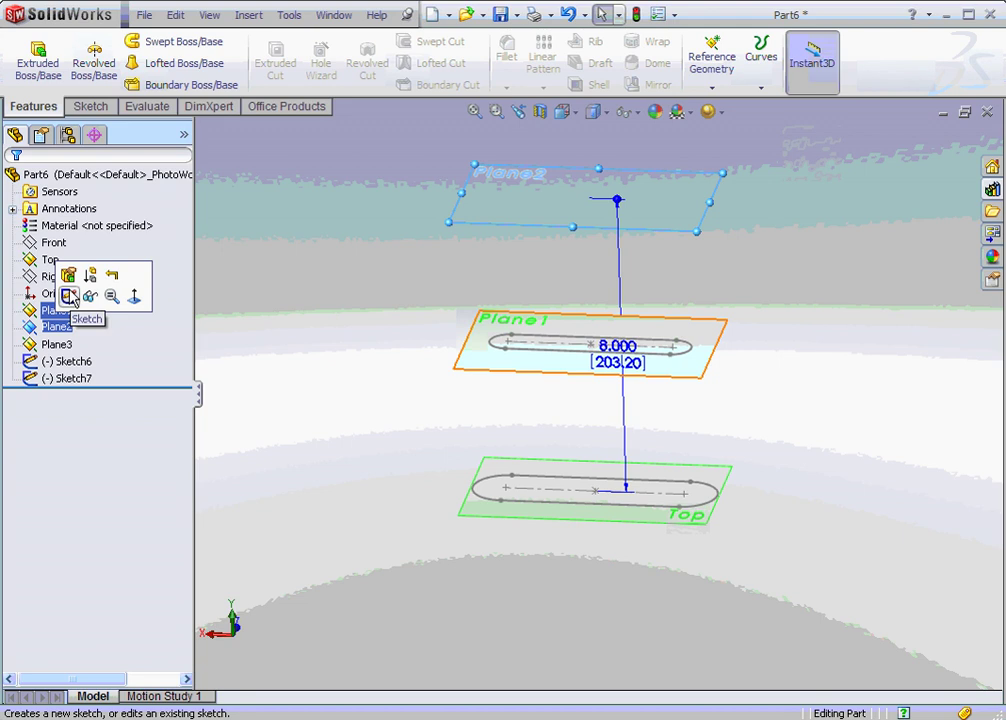
{"action": "left_click", "coordinate": [69, 296]}
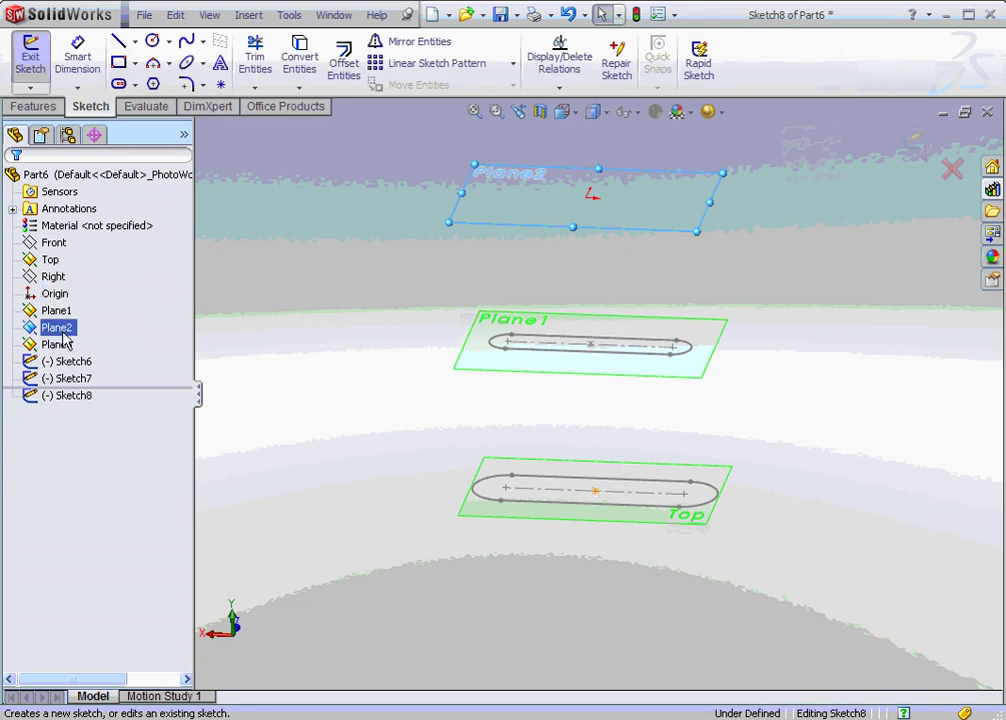
{"action": "left_click", "coordinate": [563, 111]}
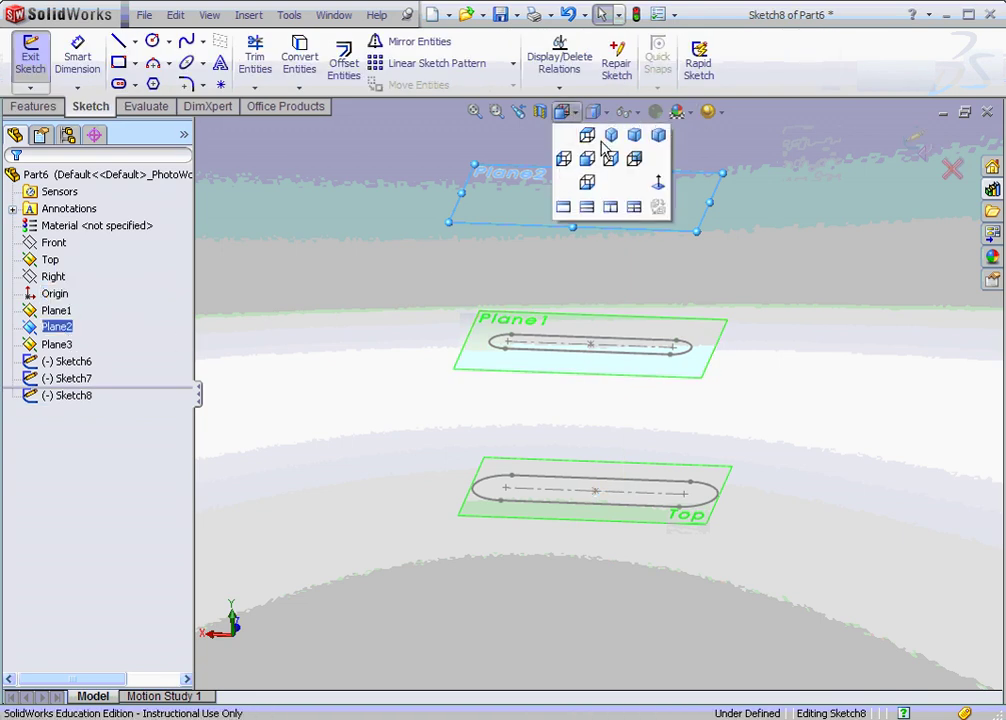
{"action": "left_click", "coordinate": [658, 182]}
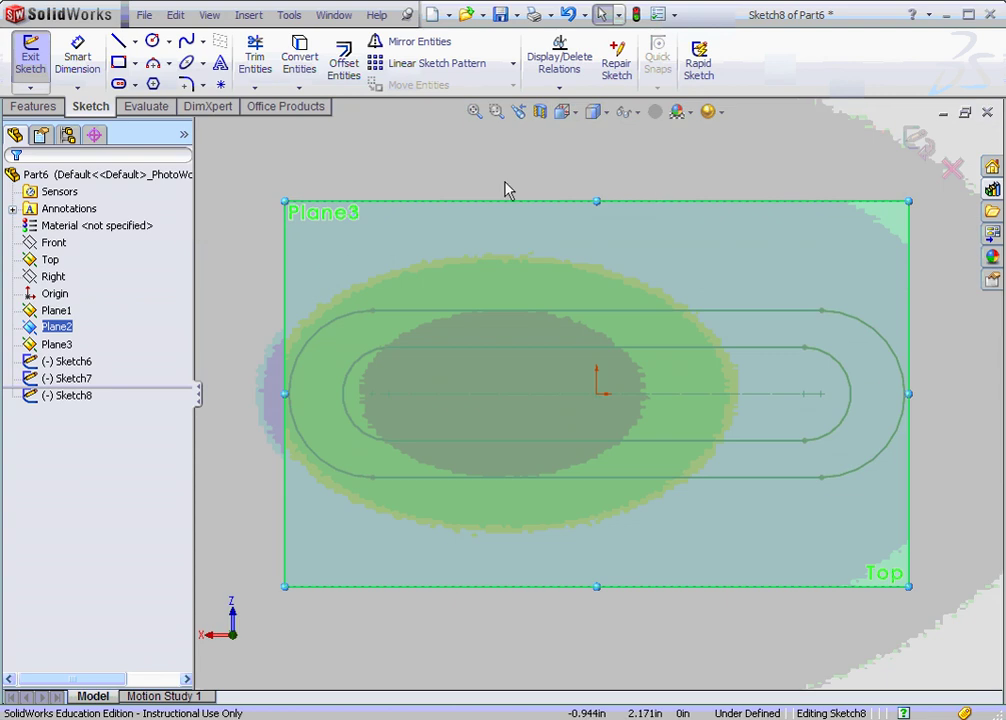
{"action": "left_click", "coordinate": [137, 63]}
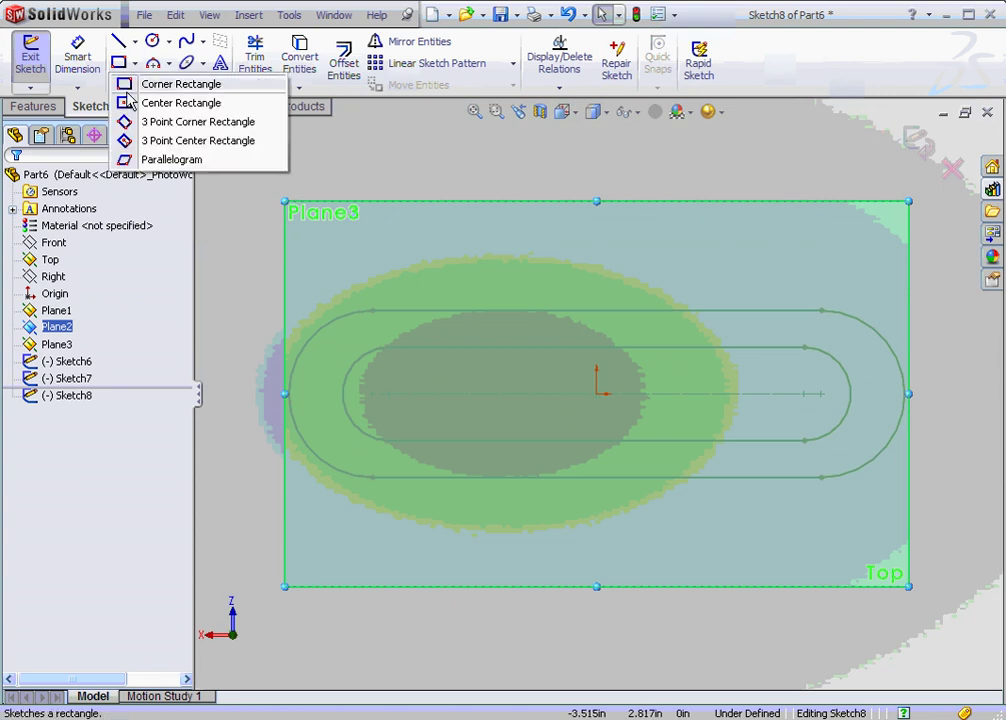
{"action": "left_click", "coordinate": [180, 101]}
{"action": "left_click", "coordinate": [596, 394]}
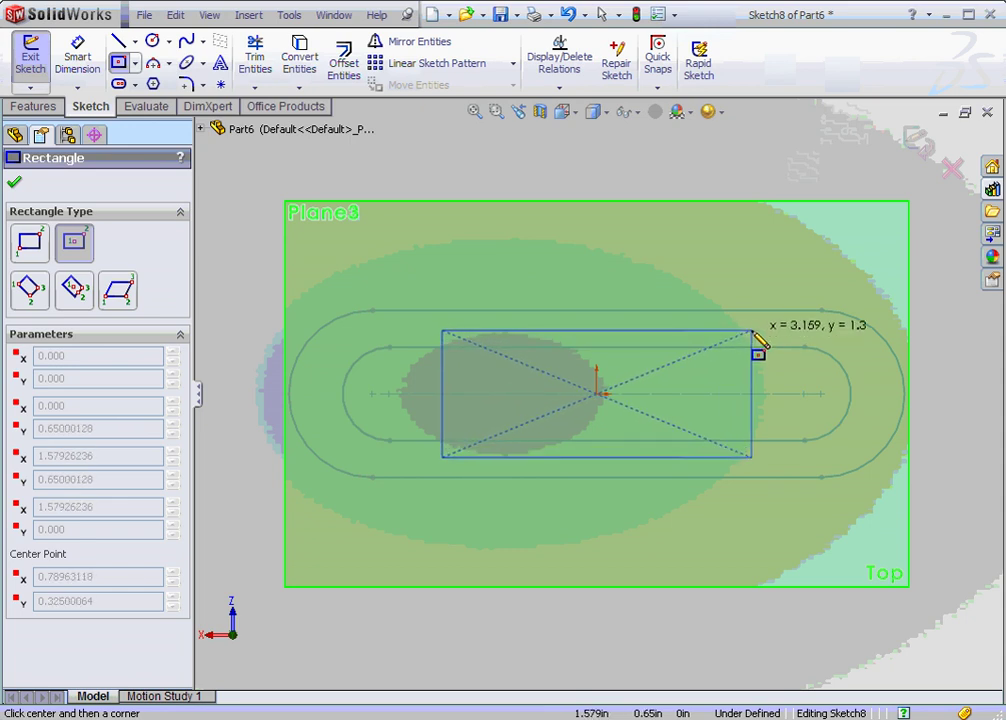
{"action": "left_click", "coordinate": [752, 328]}
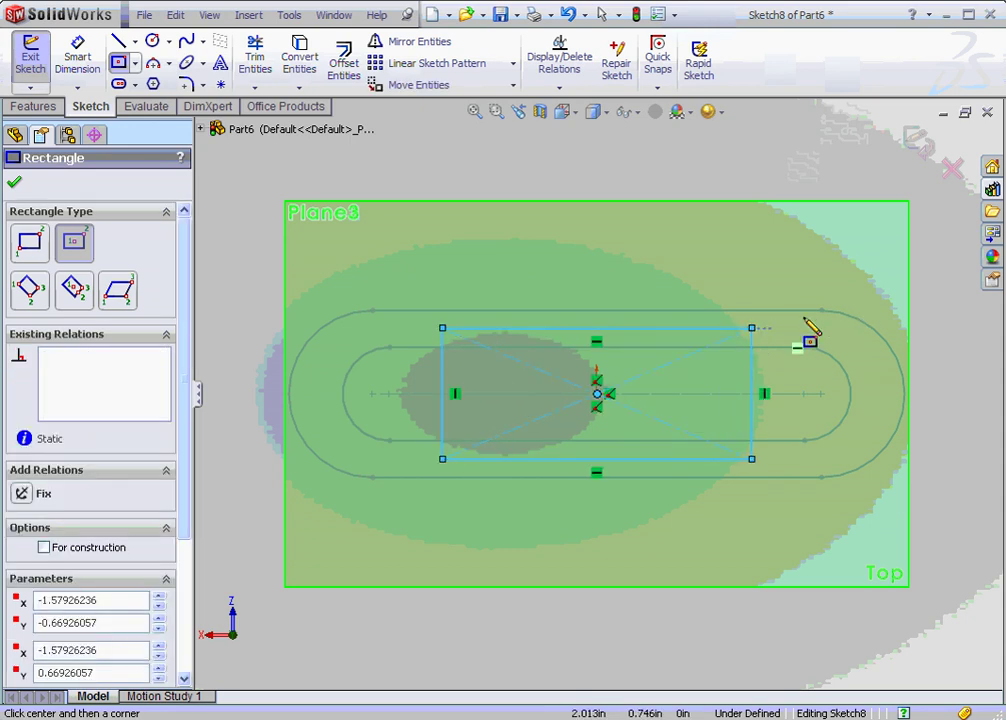
{"action": "left_click", "coordinate": [916, 142]}
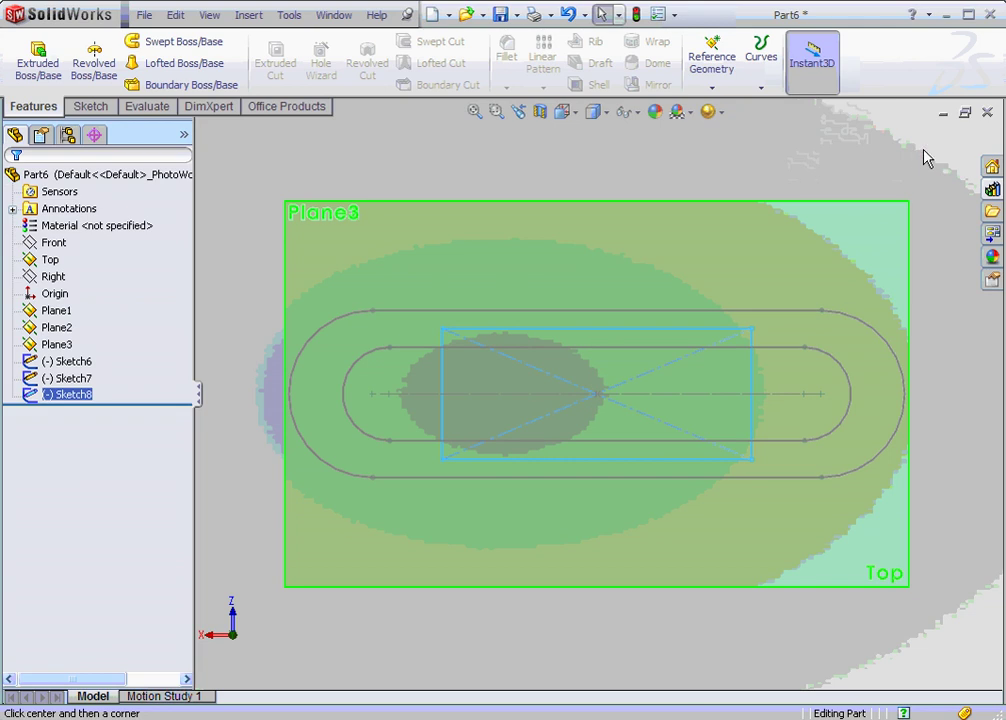
- Sketch a circle on Plane3, centred on the origin, with a radius of about 0.66 in
{"action": "middle_click_drag", "start_coordinate": [202, 393], "coordinate": [236, 290]}
{"action": "middle_click_drag", "start_coordinate": [275, 382], "coordinate": [252, 356]}
{"action": "scroll", "coordinate": [358, 342], "scroll_direction": "up", "scroll_amount": 1}
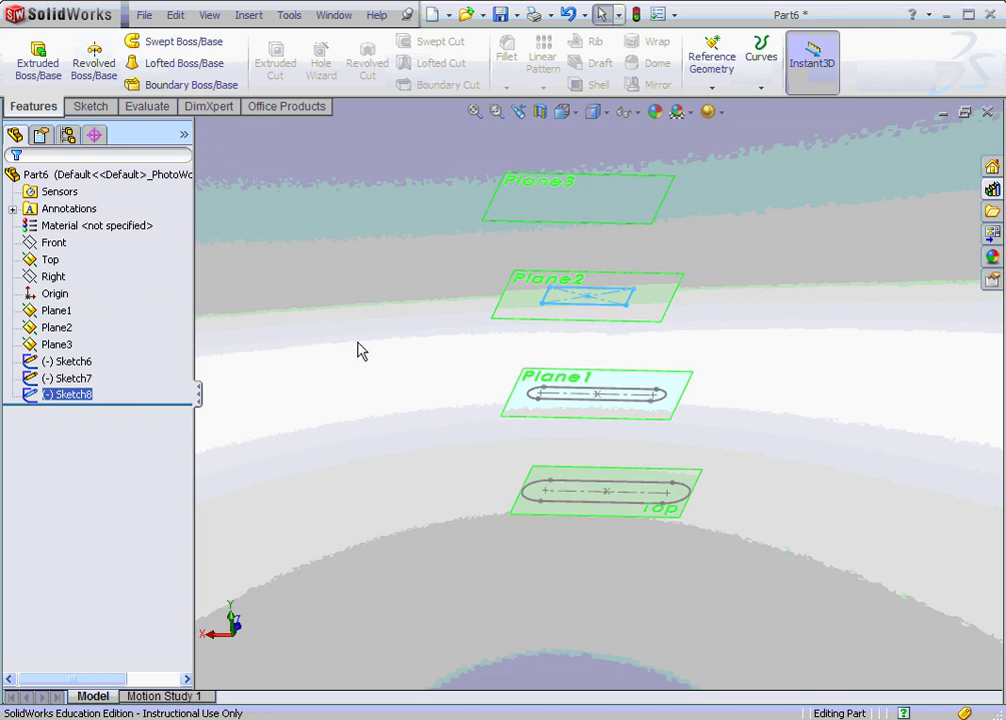
{"action": "left_click", "coordinate": [56, 344]}
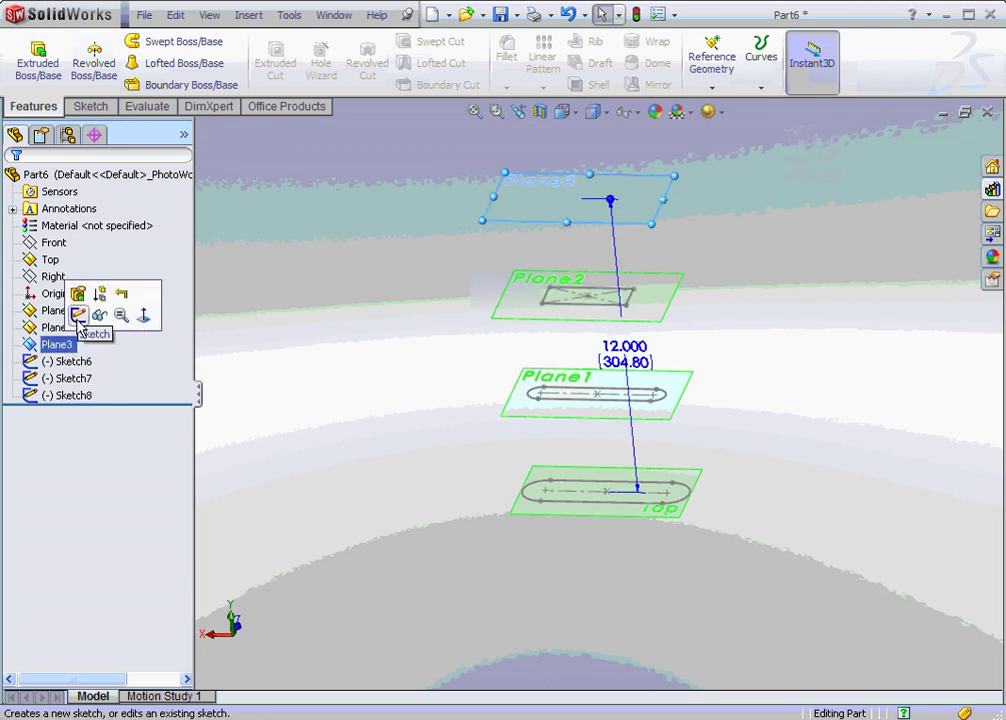
{"action": "left_click", "coordinate": [78, 314]}
{"action": "left_click", "coordinate": [575, 111]}
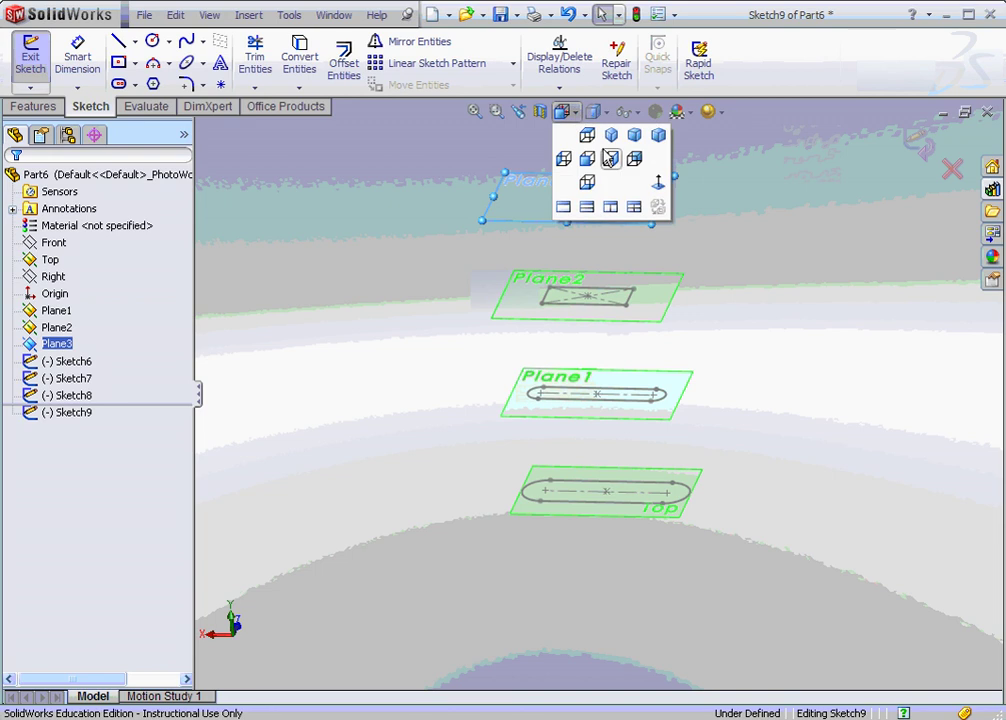
{"action": "left_click", "coordinate": [658, 184]}
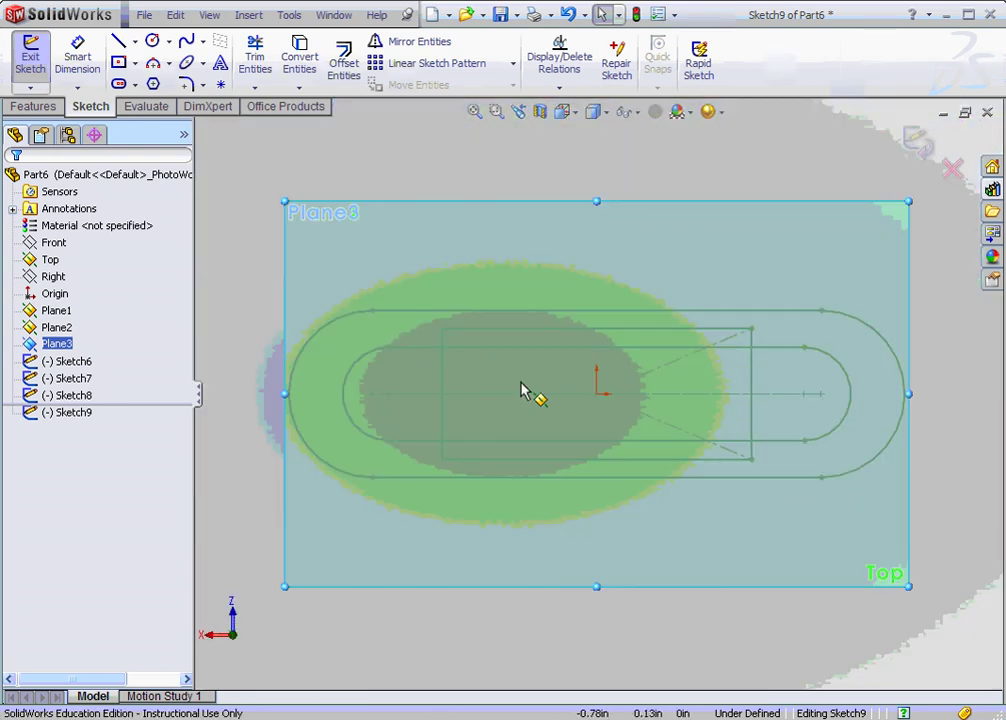
{"action": "left_click", "coordinate": [152, 40]}
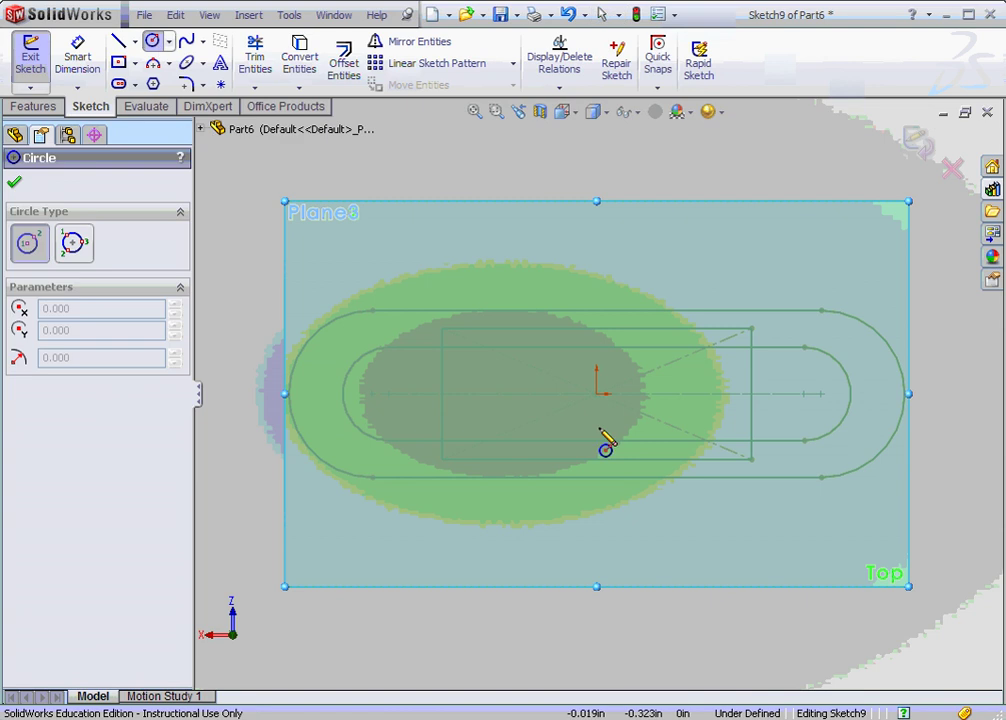
{"action": "left_click", "coordinate": [597, 394]}
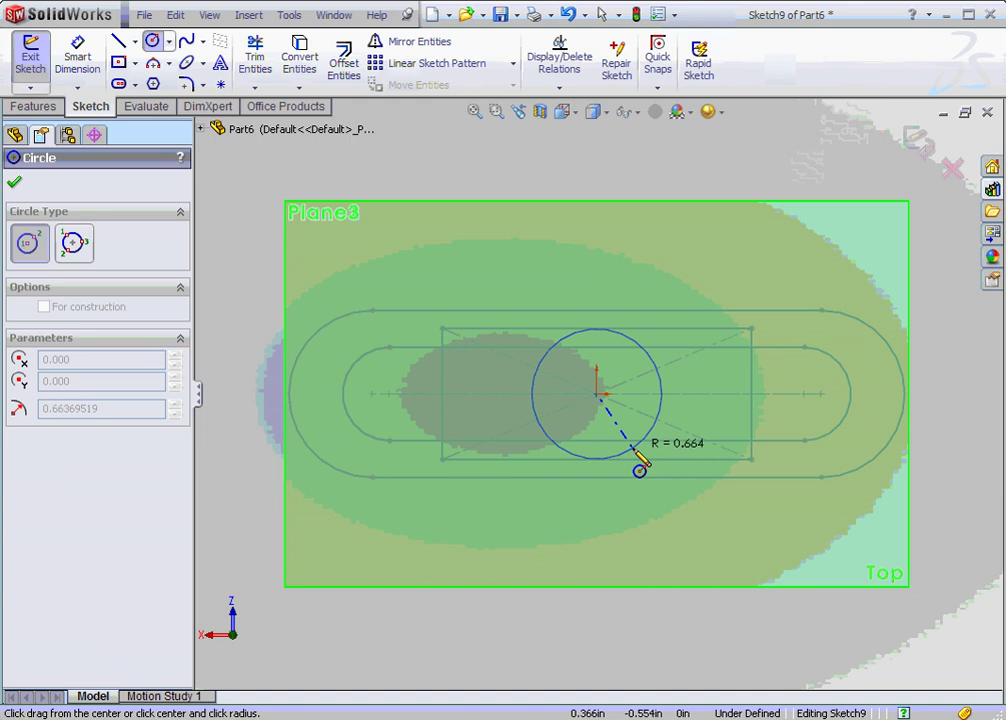
{"action": "left_click", "coordinate": [640, 464]}
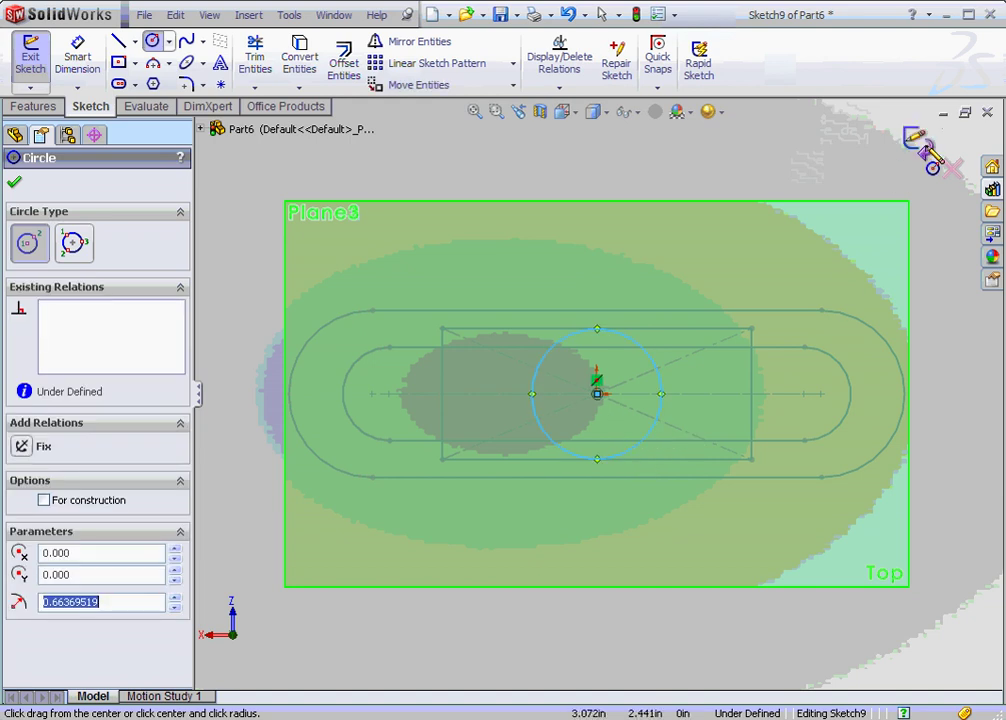
{"action": "left_click", "coordinate": [918, 136]}
- Loft a solid through the two slots, the rectangle and the circle, selecting the profiles in order from the Top plane up to Plane3
{"action": "scroll", "coordinate": [541, 411], "scroll_direction": "up", "scroll_amount": 3}
{"action": "middle_click_drag", "start_coordinate": [534, 373], "coordinate": [438, 299]}
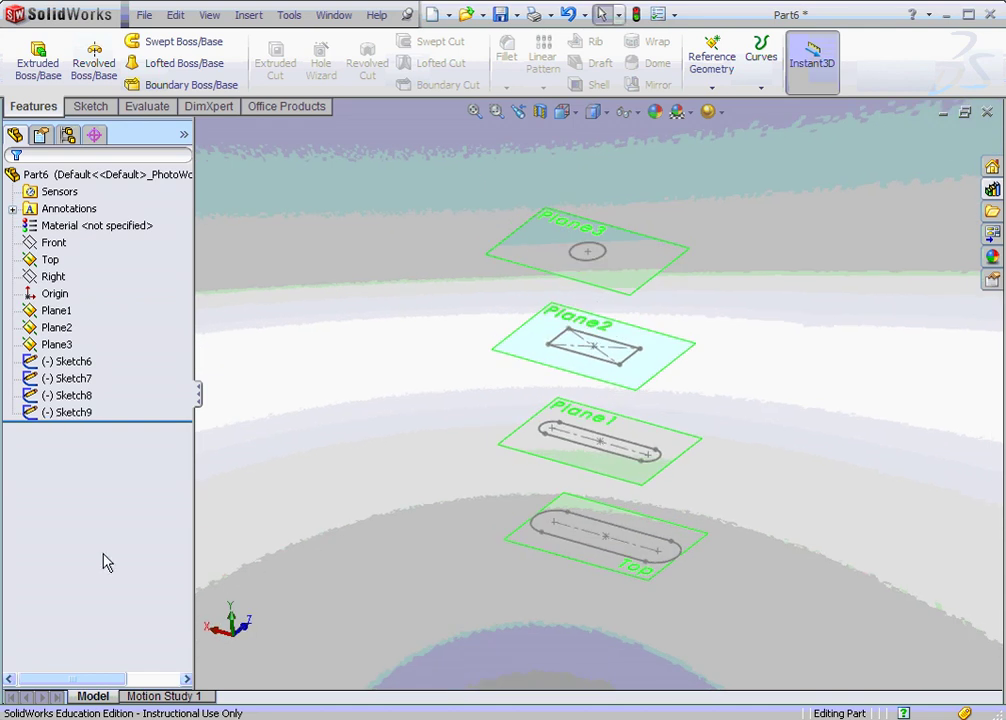
{"action": "left_click", "coordinate": [190, 63]}
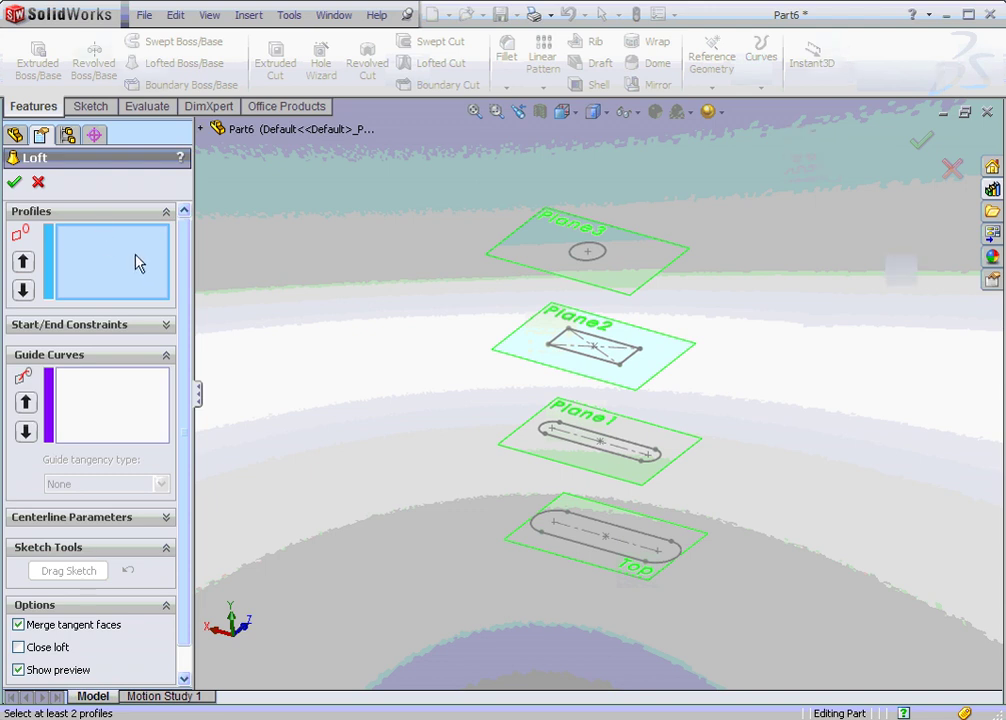
{"action": "left_click", "coordinate": [647, 566]}
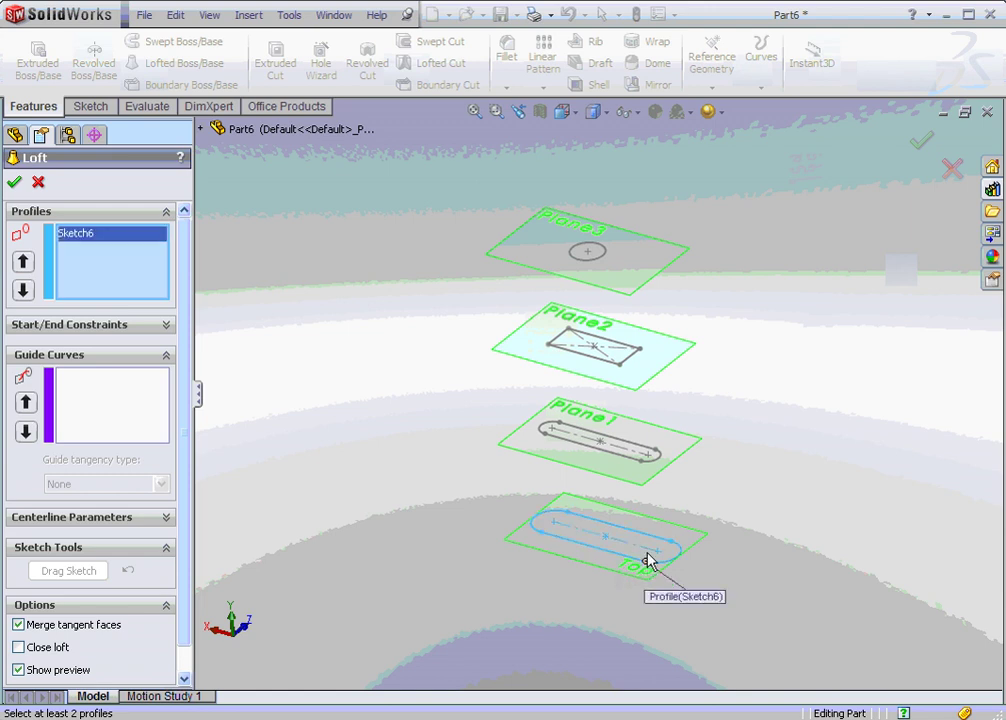
{"action": "left_click", "coordinate": [641, 461]}
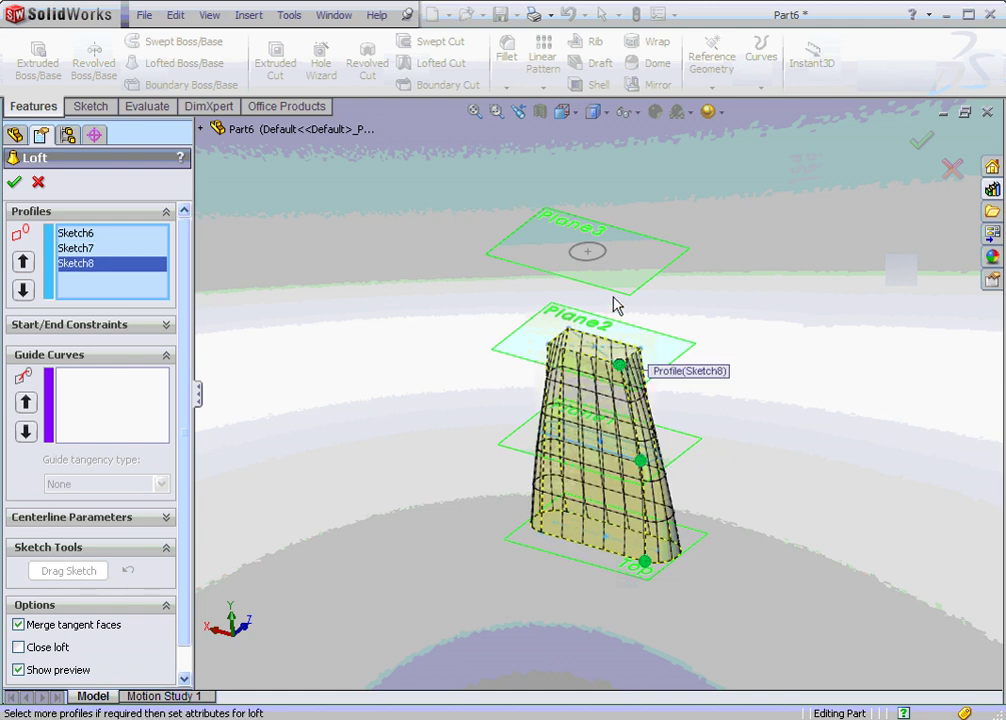
{"action": "left_click", "coordinate": [599, 257]}
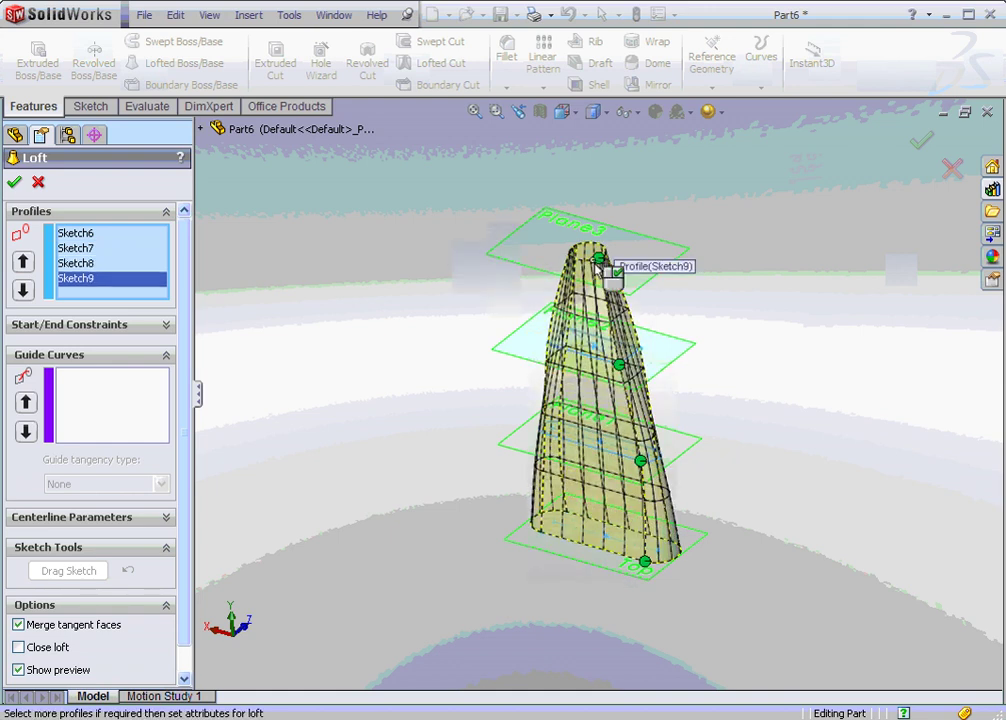
{"action": "left_click", "coordinate": [14, 183]}
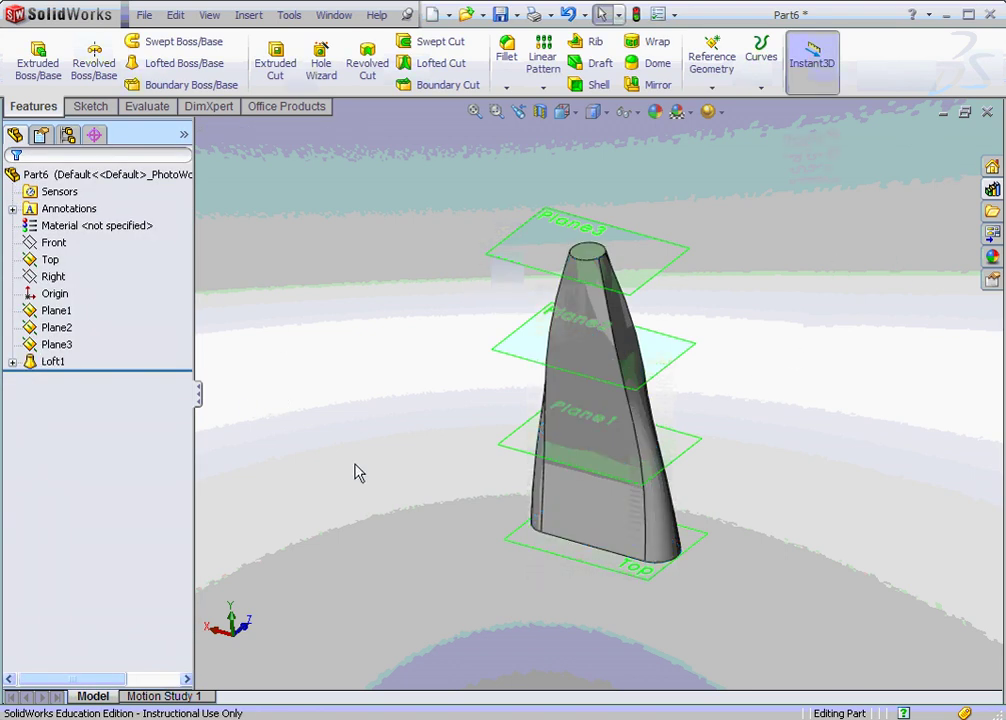
- Fillet the edges of the loft's bottom slot face with a constant radius of 0.4 in
{"action": "middle_click_drag", "start_coordinate": [355, 472], "coordinate": [564, 561]}
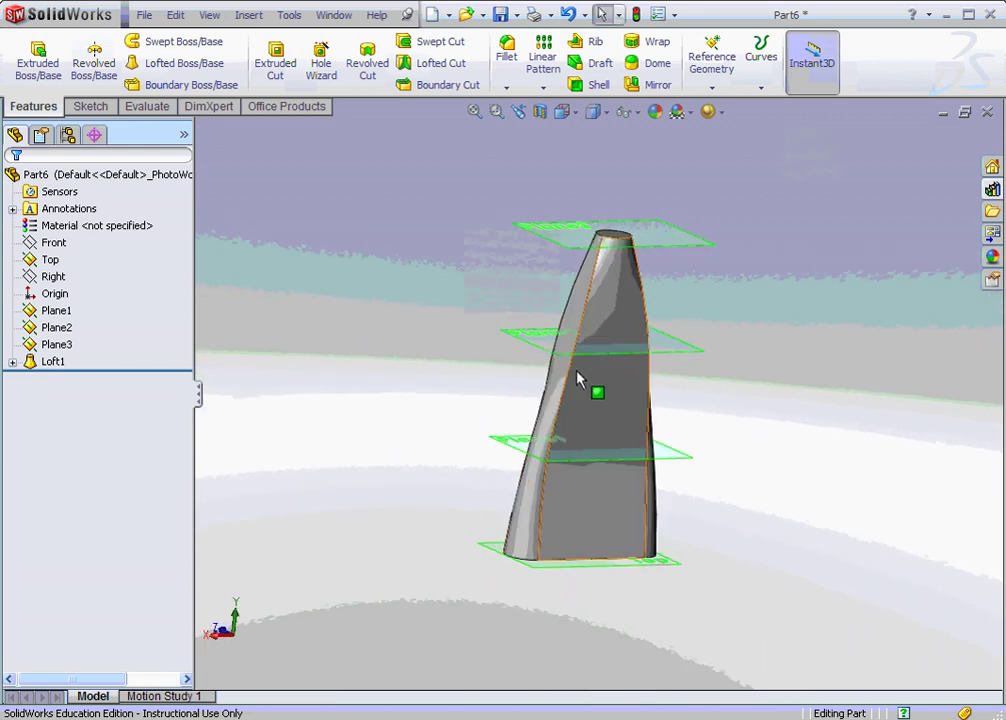
{"action": "middle_click_drag", "start_coordinate": [580, 385], "coordinate": [620, 554]}
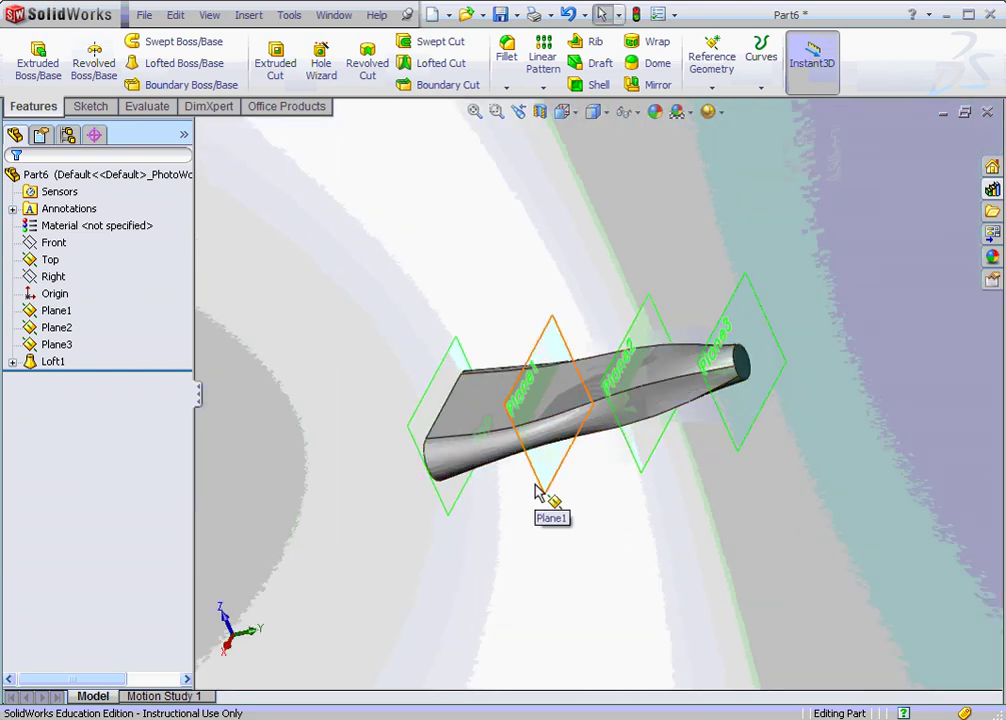
{"action": "middle_click_drag", "start_coordinate": [647, 489], "coordinate": [532, 239]}
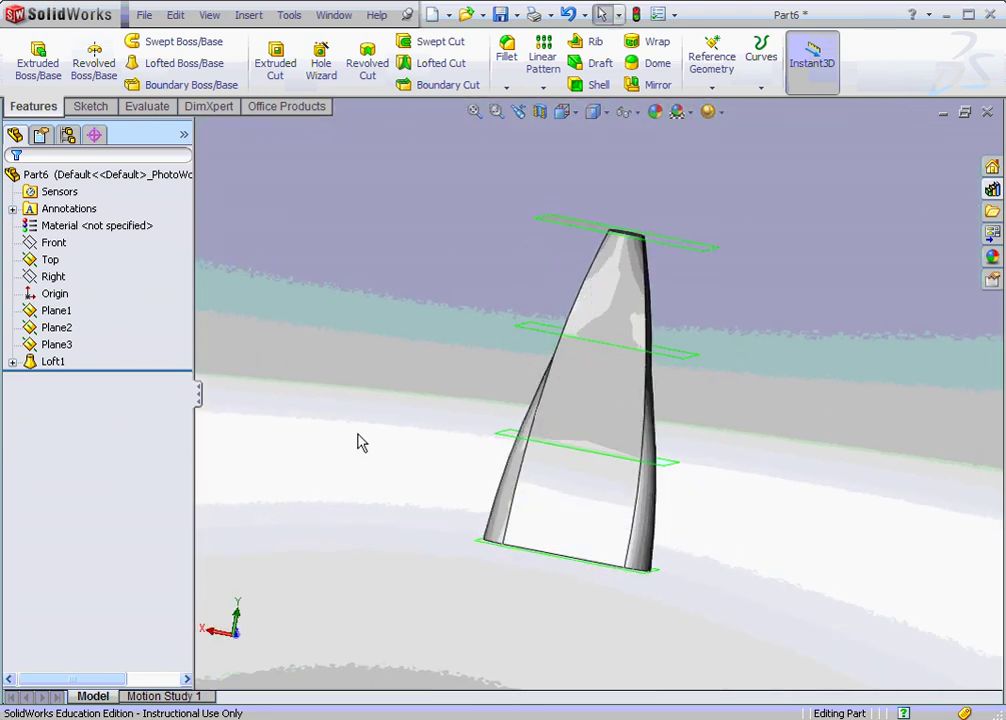
{"action": "mouse_move", "coordinate": [361, 443]}
{"action": "middle_mouse_down"}
{"action": "mouse_move", "coordinate": [348, 431]}
{"action": "mouse_move", "coordinate": [353, 373]}
{"action": "mouse_move", "coordinate": [365, 423]}
{"action": "middle_mouse_up"}
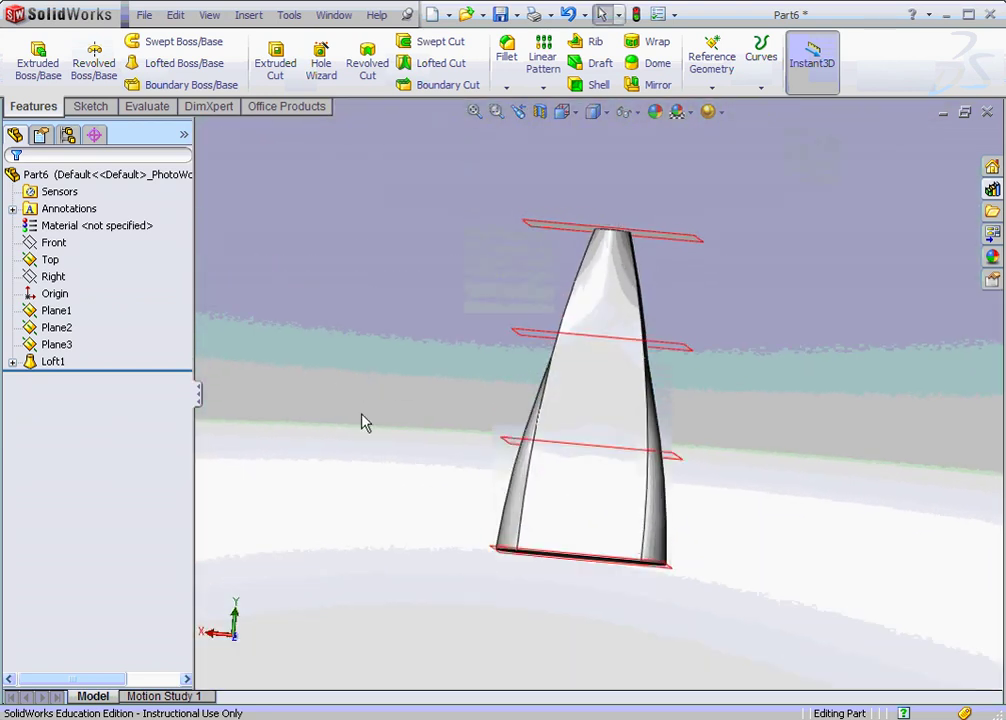
{"action": "left_click", "coordinate": [507, 58]}
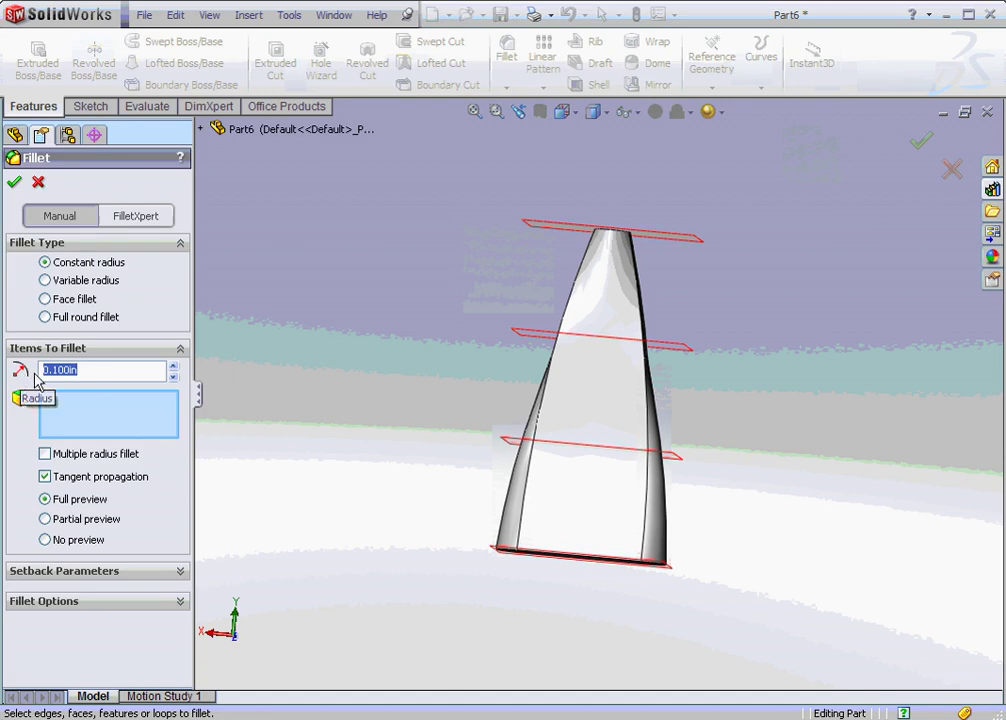
{"action": "scroll", "coordinate": [533, 628], "scroll_direction": "down", "scroll_amount": 3}
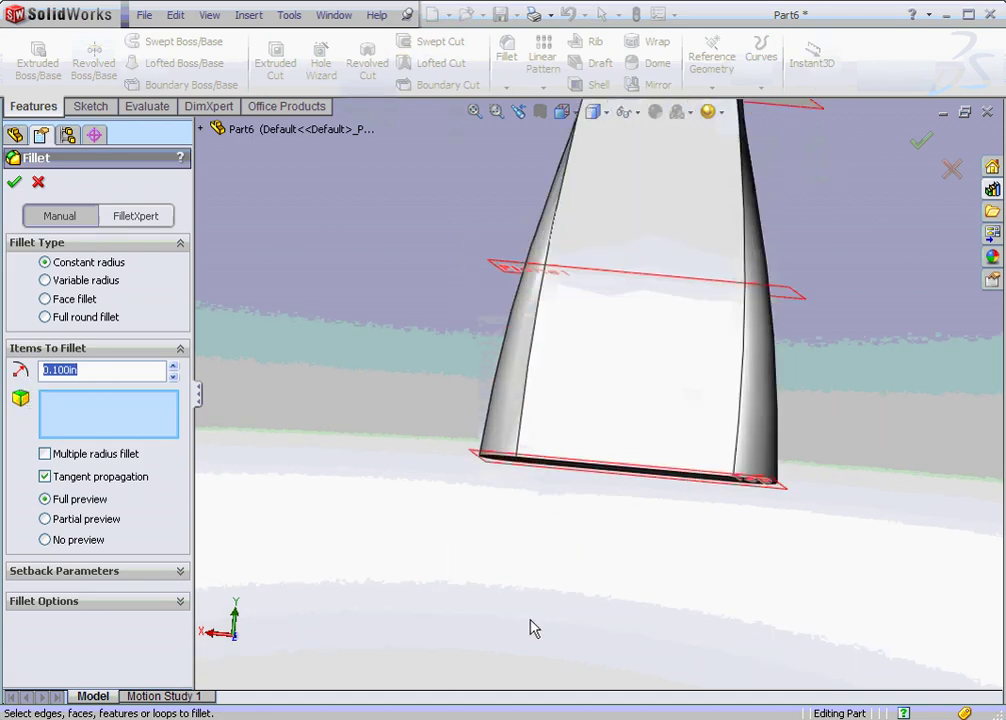
{"action": "middle_click_drag", "start_coordinate": [577, 471], "coordinate": [560, 440]}
{"action": "left_click", "coordinate": [560, 440]}
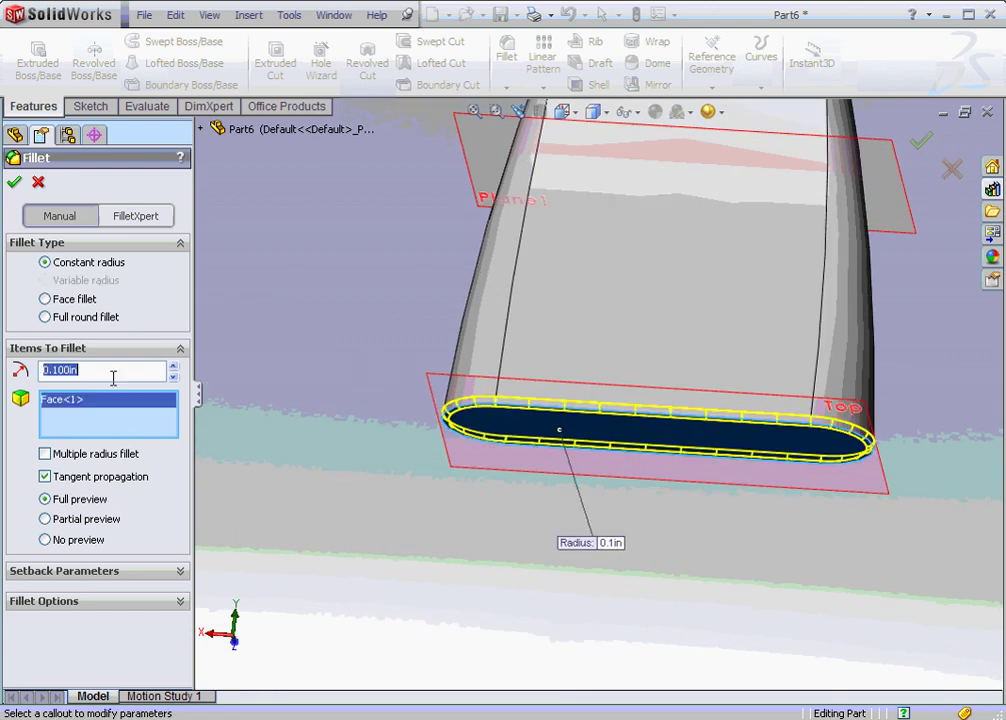
{"action": "left_click", "coordinate": [174, 367]}
{"action": "left_click", "coordinate": [174, 367]}
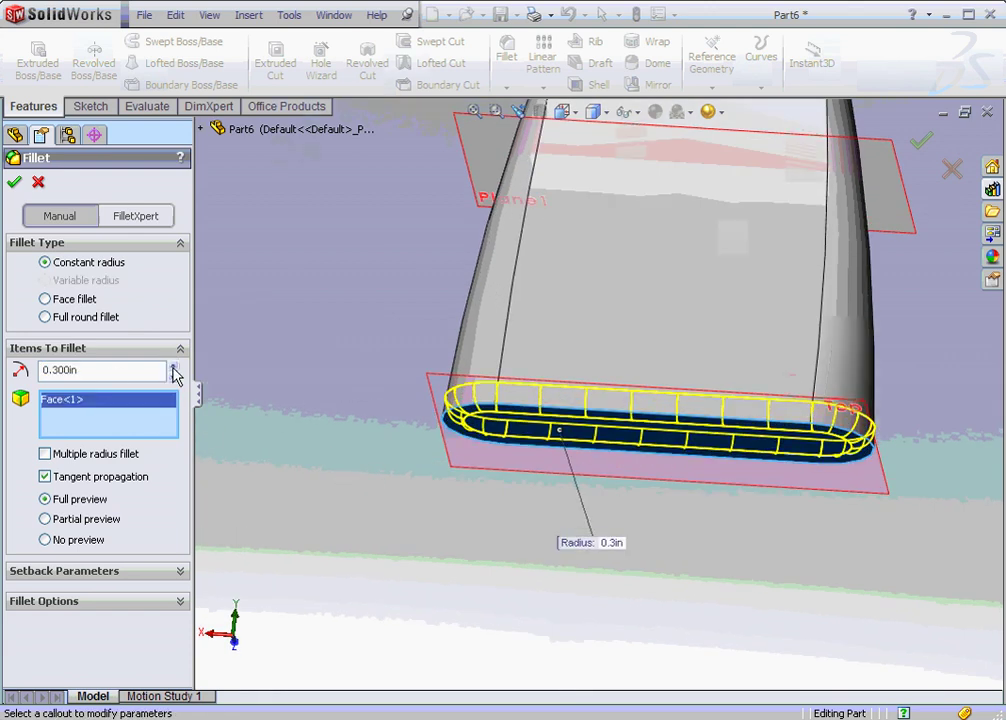
{"action": "left_click", "coordinate": [174, 367]}
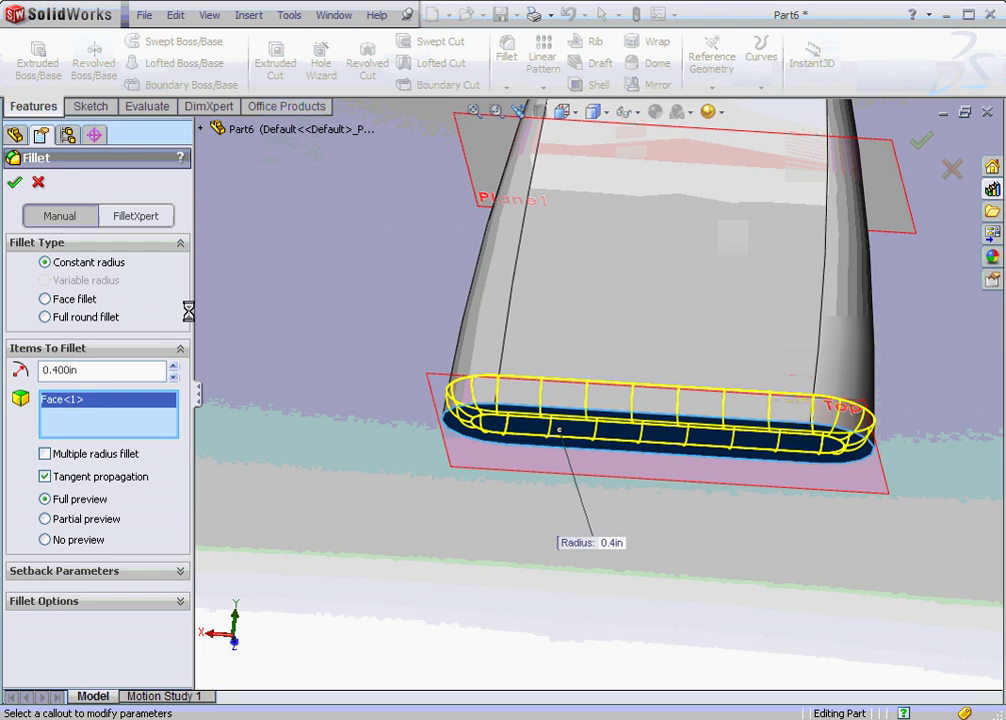
- Fillet the circular edge at the top of the loft with a constant radius of 0.1 in
{"action": "middle_click_drag", "start_coordinate": [390, 363], "coordinate": [413, 437]}
{"action": "scroll", "coordinate": [622, 226], "scroll_direction": "up", "scroll_amount": 5}
{"action": "scroll", "coordinate": [668, 199], "scroll_direction": "down", "scroll_amount": 2}
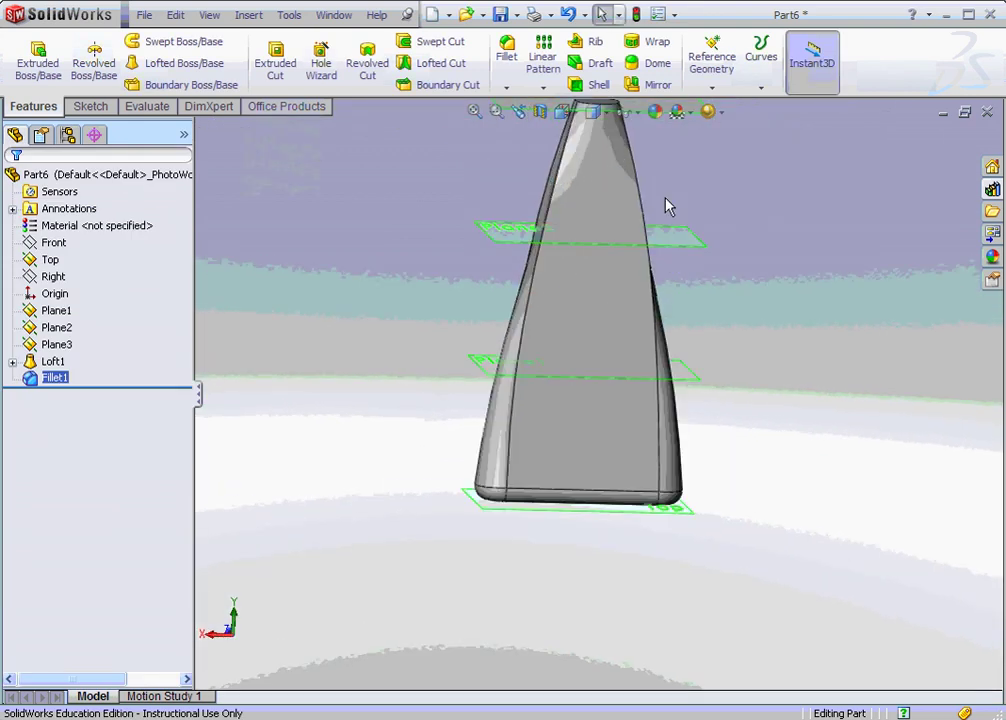
{"action": "scroll", "coordinate": [620, 180], "scroll_direction": "up", "scroll_amount": 3}
{"action": "scroll", "coordinate": [584, 159], "scroll_direction": "down", "scroll_amount": 6}
{"action": "left_click", "coordinate": [507, 60]}
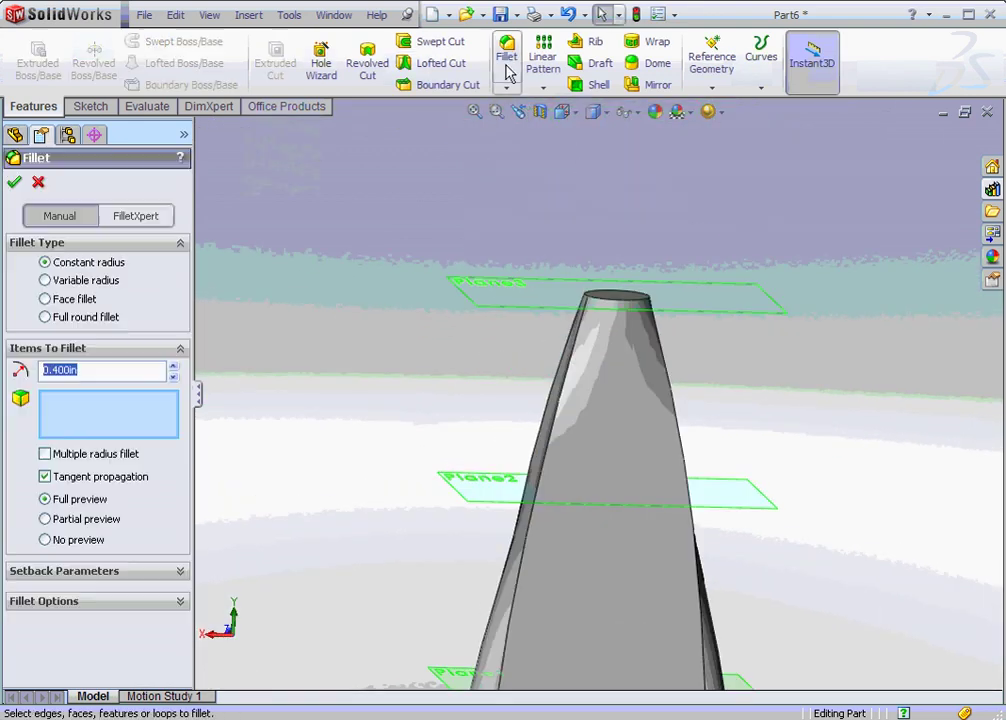
{"action": "left_click", "coordinate": [622, 300]}
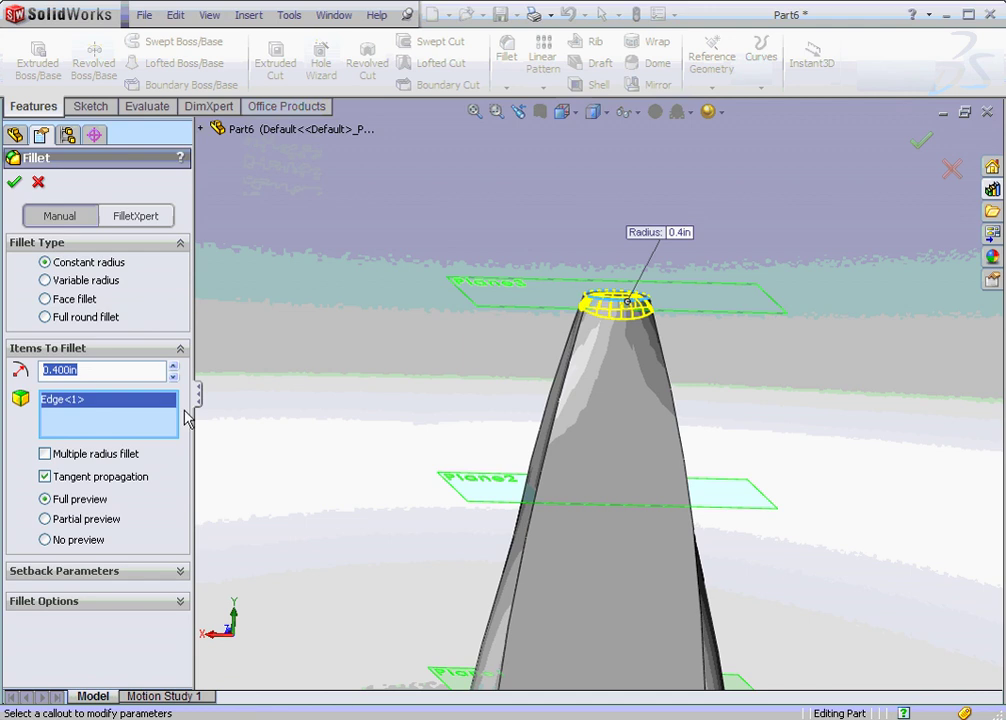
{"action": "left_click", "coordinate": [174, 378]}
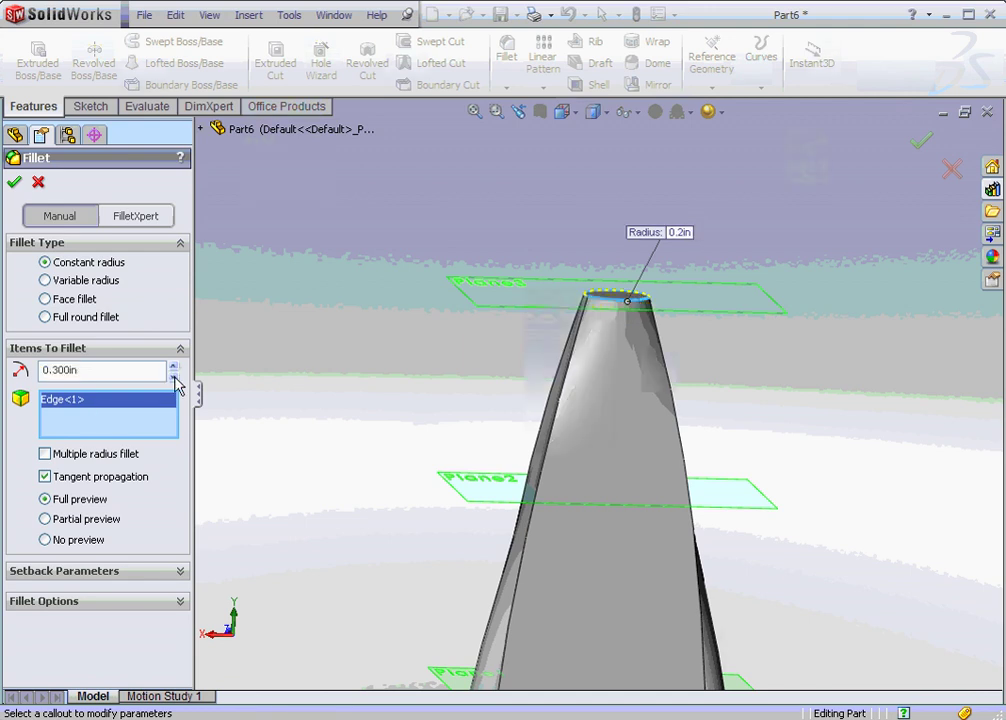
{"action": "left_click", "coordinate": [174, 378]}
{"action": "left_click", "coordinate": [174, 378]}
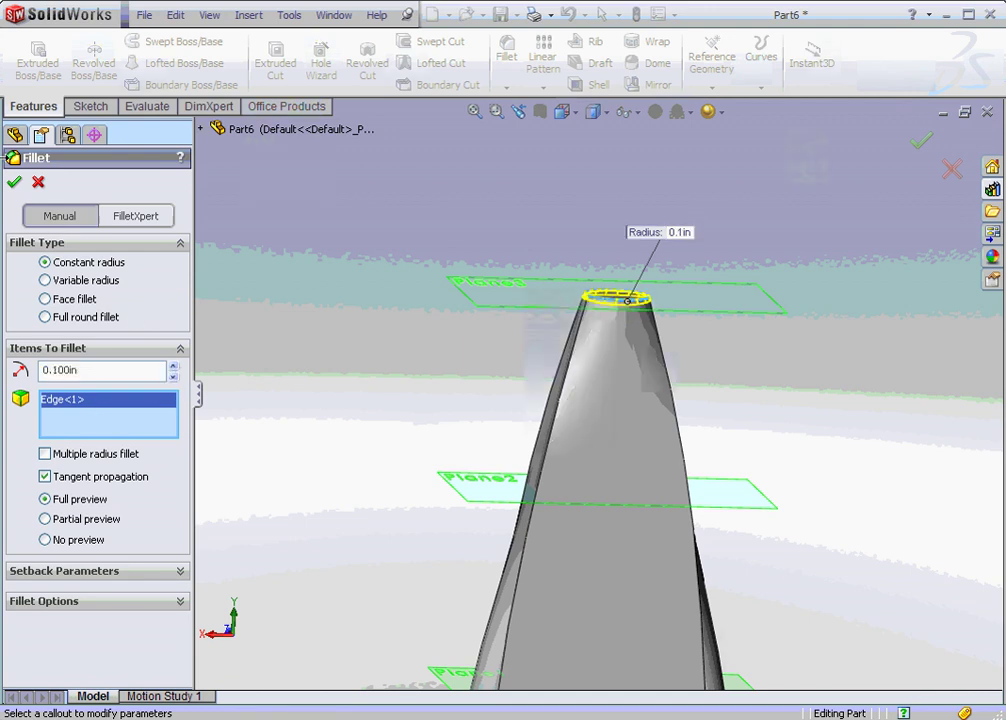
{"action": "left_click", "coordinate": [14, 182]}
- Shell the part with a 0.1 in wall thickness, removing the circular top face
{"action": "middle_click_drag", "start_coordinate": [431, 287], "coordinate": [448, 366]}
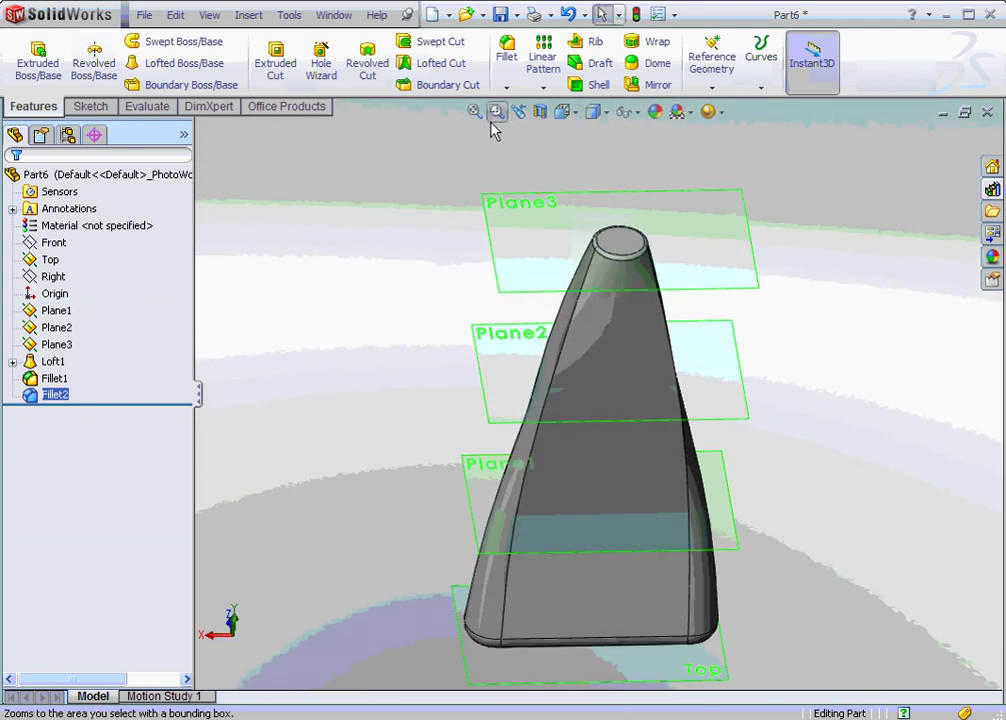
{"action": "left_click", "coordinate": [598, 84]}
{"action": "left_click", "coordinate": [615, 240]}
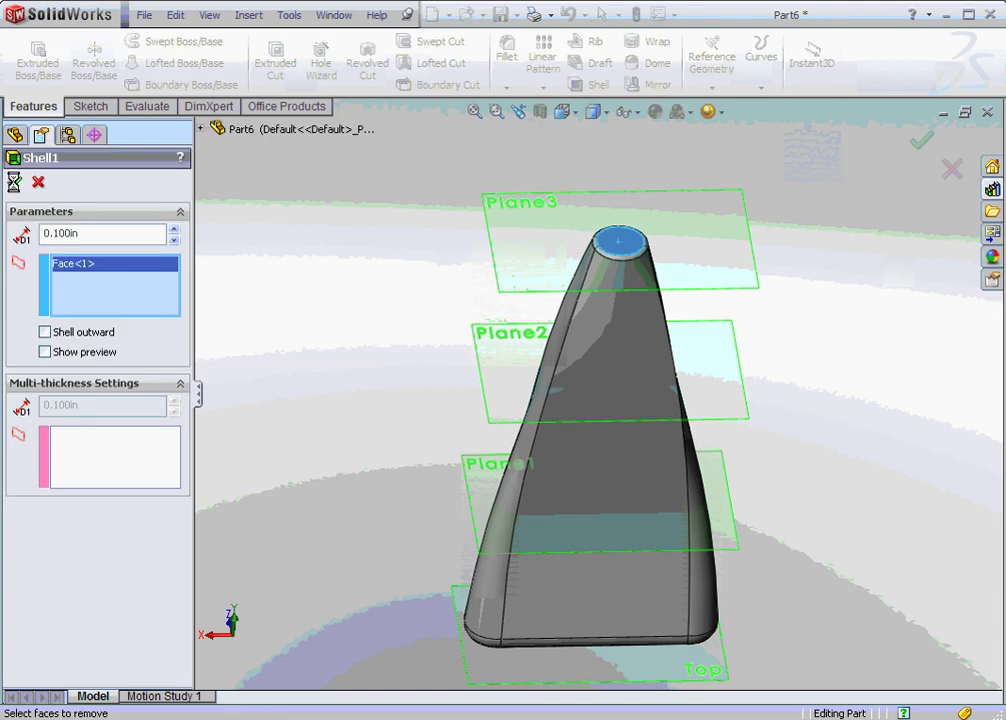
- Hide the Top plane together with Plane1, Plane2 and Plane3
{"action": "middle_click_drag", "start_coordinate": [373, 355], "coordinate": [375, 305]}
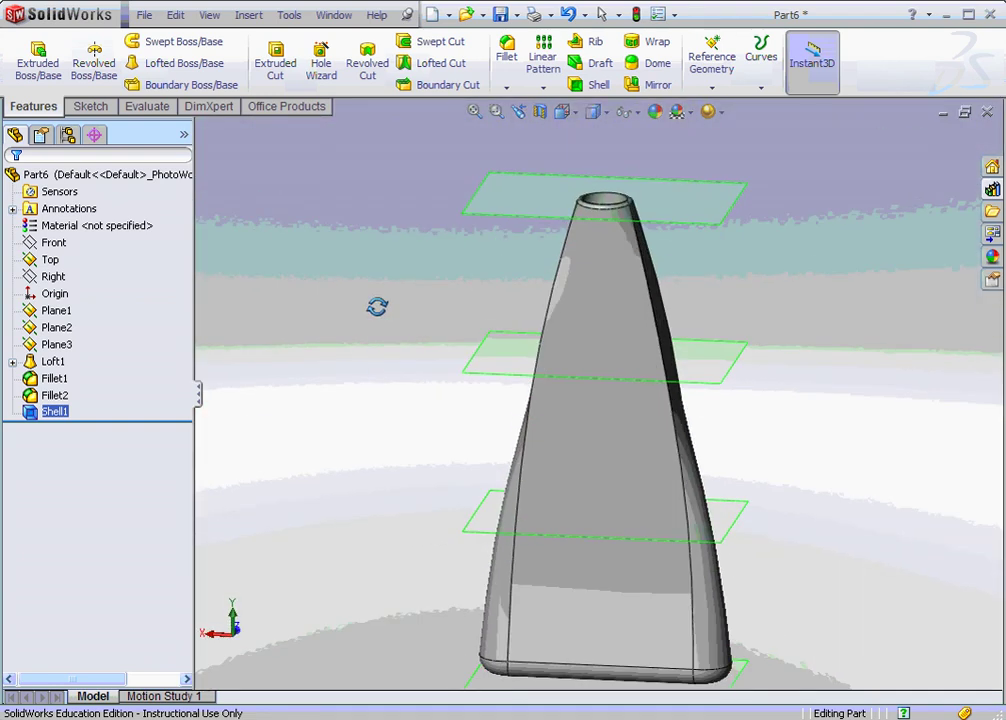
{"action": "left_click", "coordinate": [55, 313]}
{"action": "left_click", "coordinate": [60, 344], "text": "shift"}
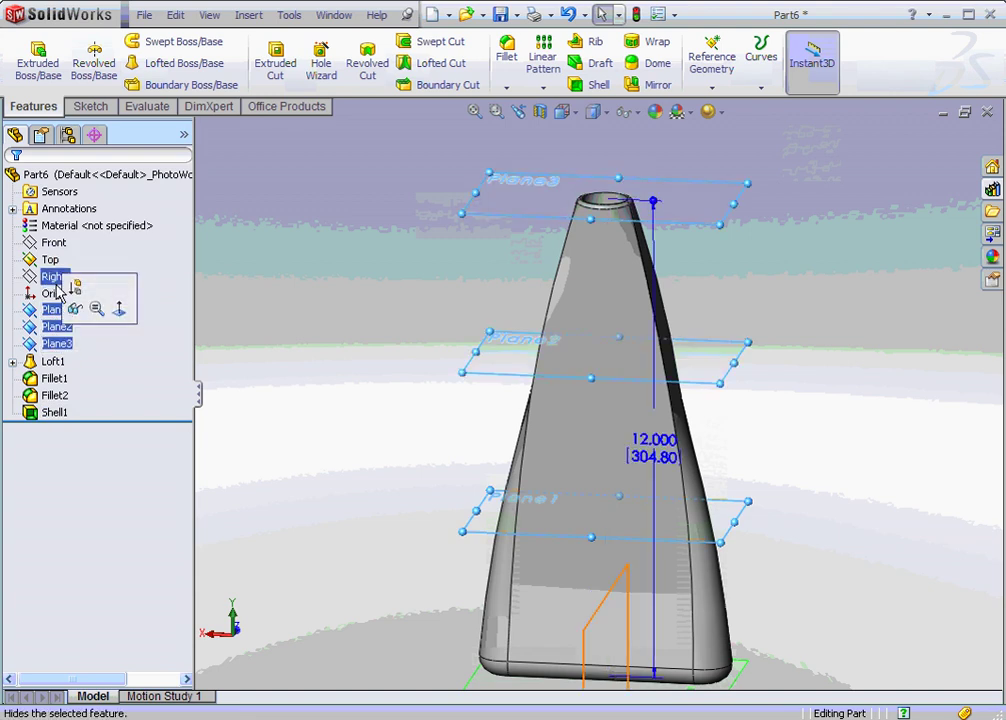
{"action": "left_click", "coordinate": [52, 260], "text": "ctrl"}
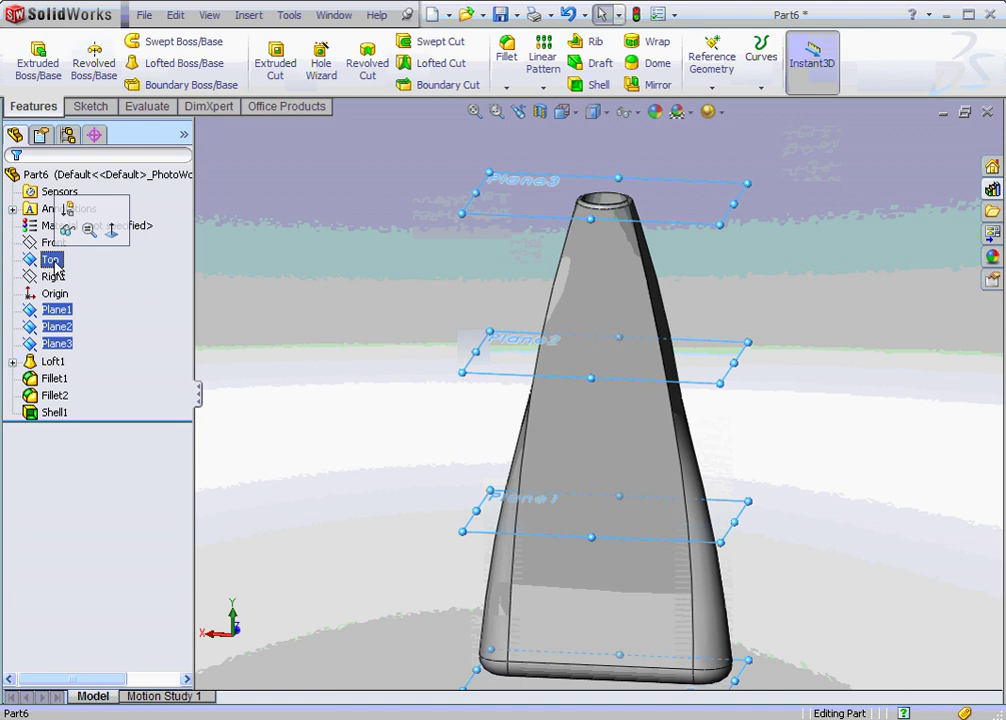
{"action": "left_click", "coordinate": [67, 229]}
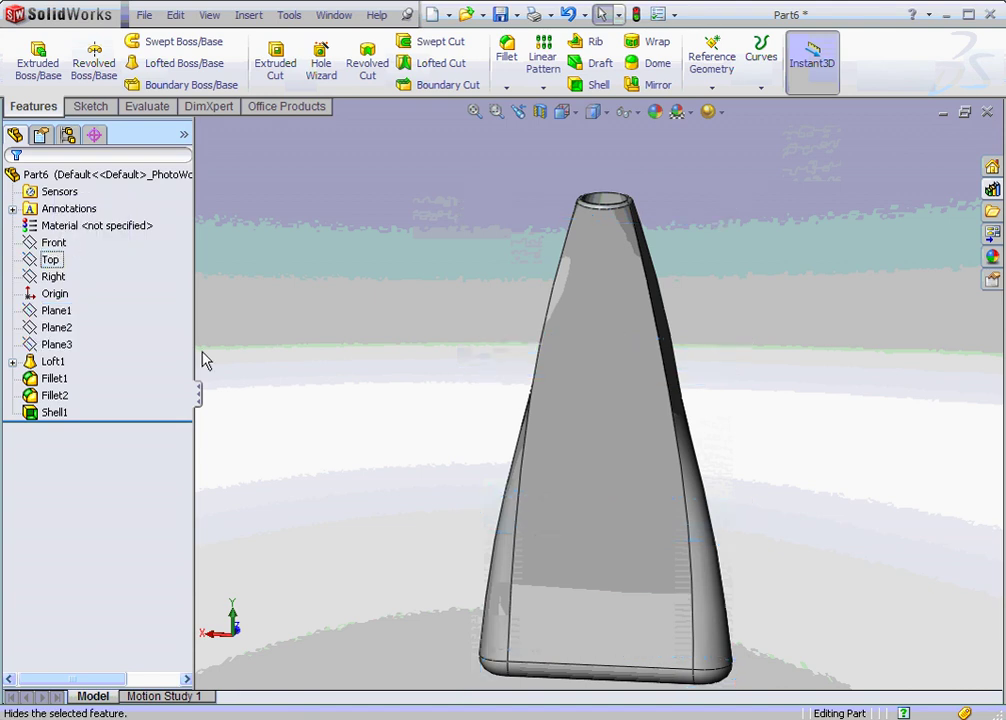
- Display a section view cut at the Front plane with the section direction reversed, exposing the hollow interior
{"action": "mouse_move", "coordinate": [424, 422]}
{"action": "middle_mouse_down"}
{"action": "mouse_move", "coordinate": [413, 460]}
{"action": "mouse_move", "coordinate": [413, 438]}
{"action": "middle_mouse_up"}
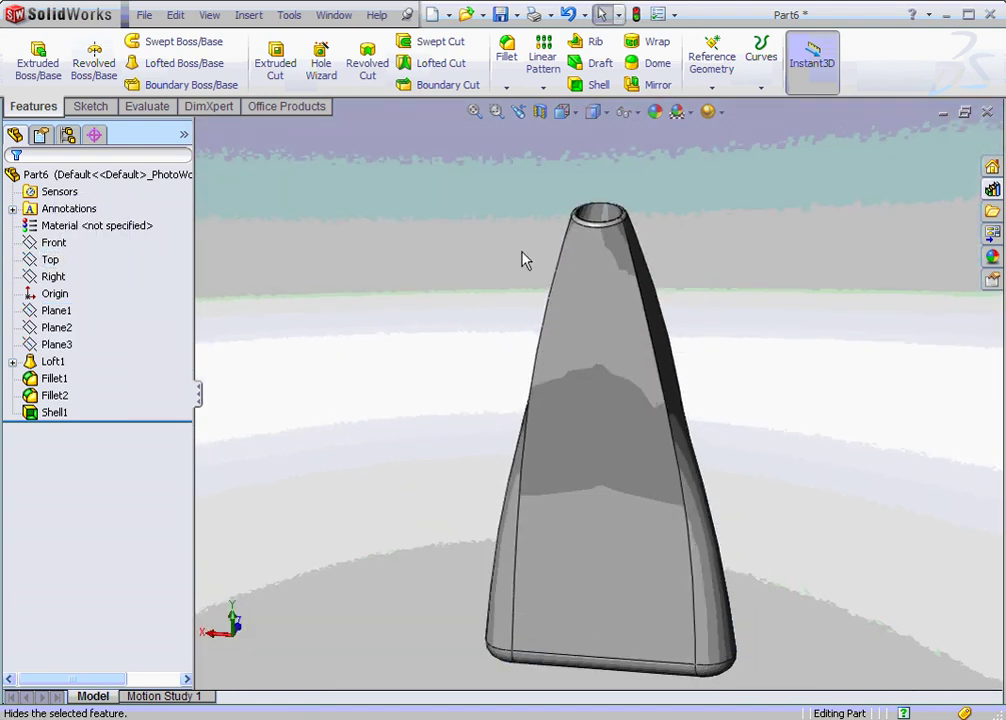
{"action": "left_click", "coordinate": [541, 113]}
{"action": "left_click", "coordinate": [21, 323]}
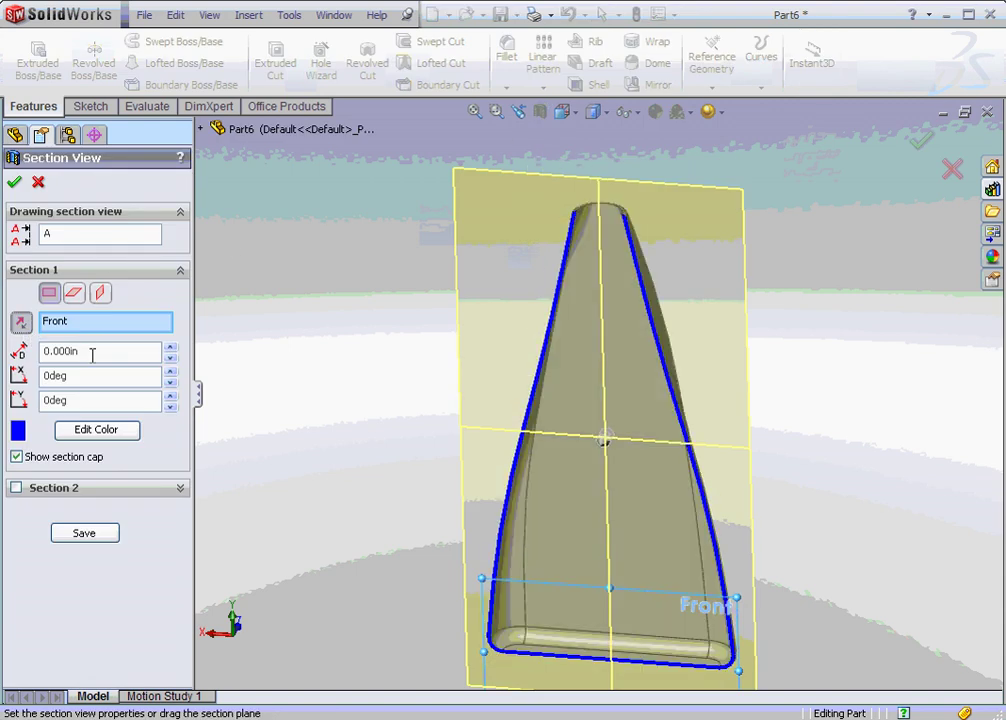
{"action": "left_click", "coordinate": [18, 186]}
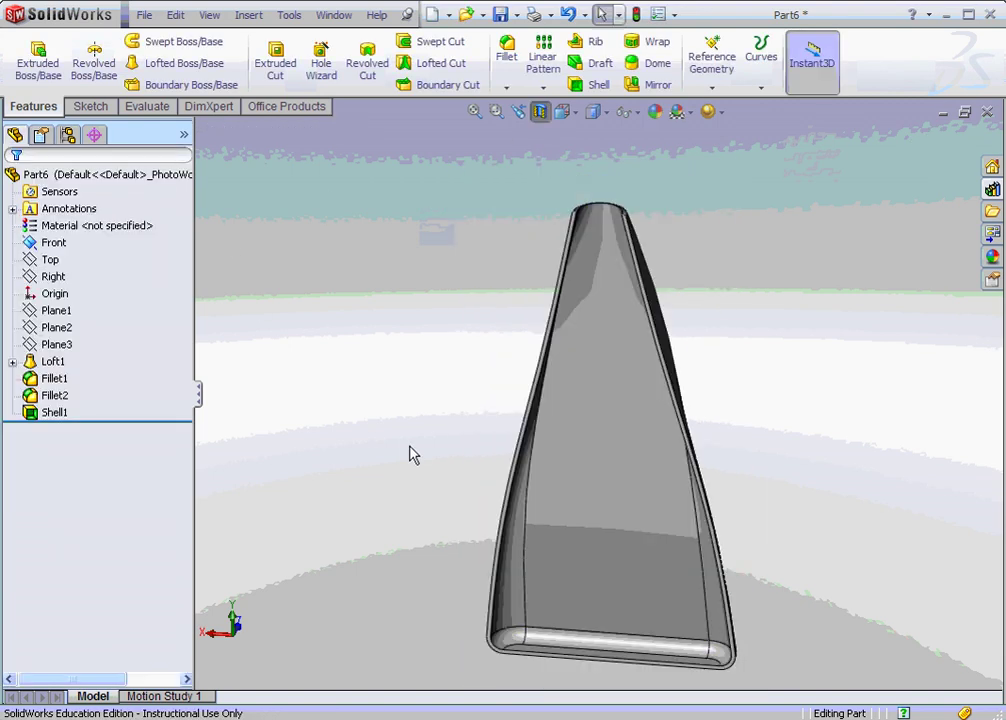
{"action": "middle_click_drag", "start_coordinate": [410, 447], "coordinate": [445, 372]}
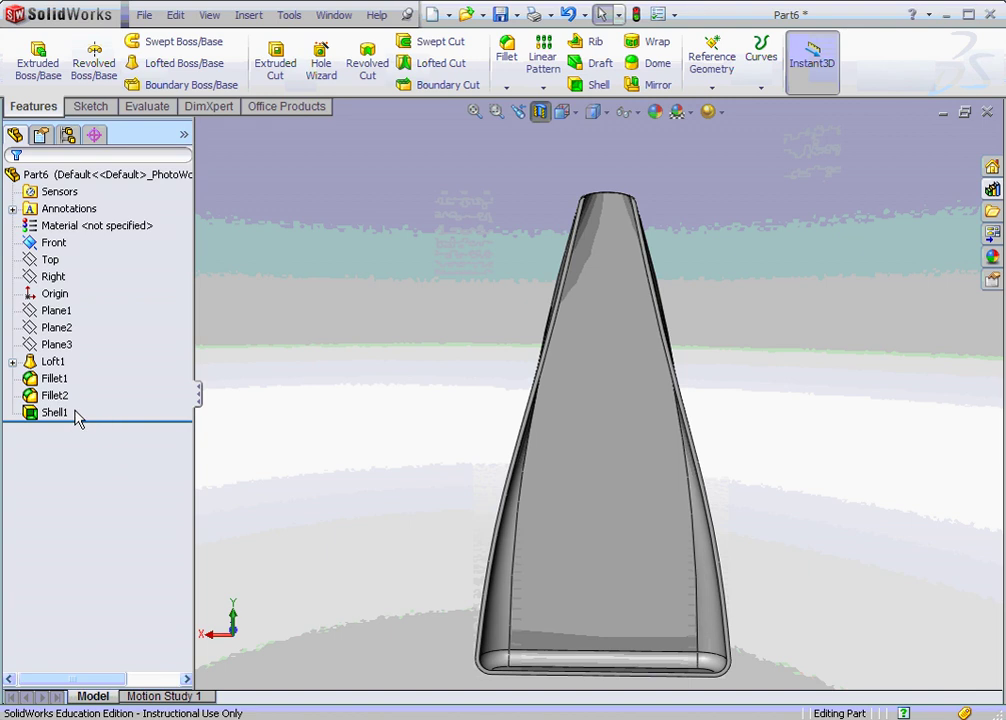
{"action": "left_click", "coordinate": [70, 314]}
{"action": "left_click", "coordinate": [68, 328]}
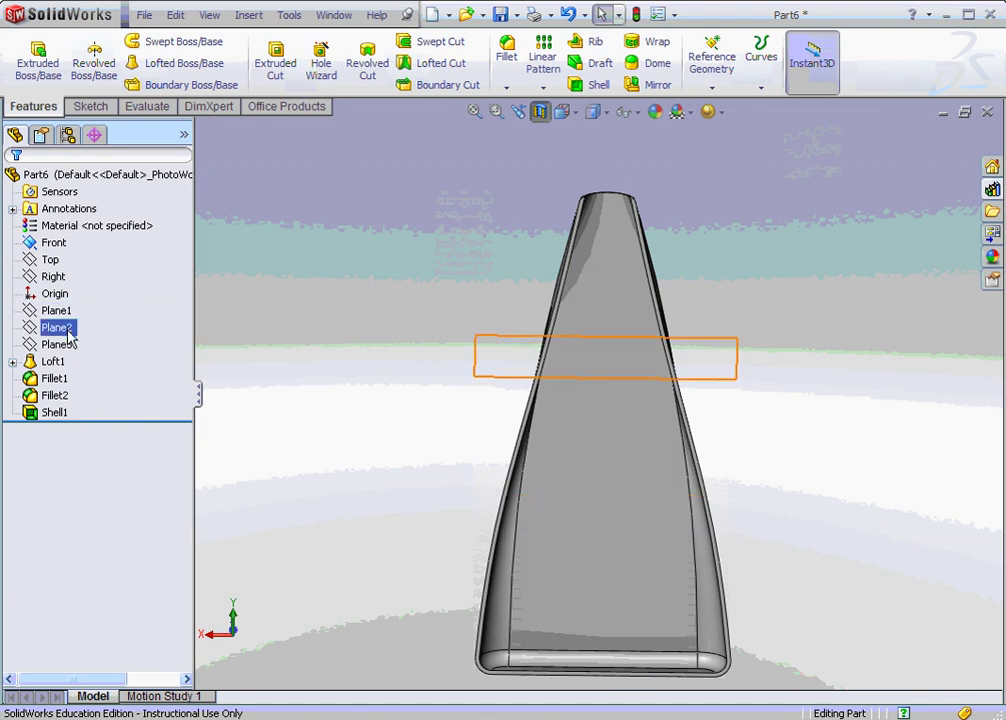
{"action": "left_click", "coordinate": [70, 345]}
{"action": "left_click", "coordinate": [65, 363]}
{"action": "left_click", "coordinate": [66, 350]}
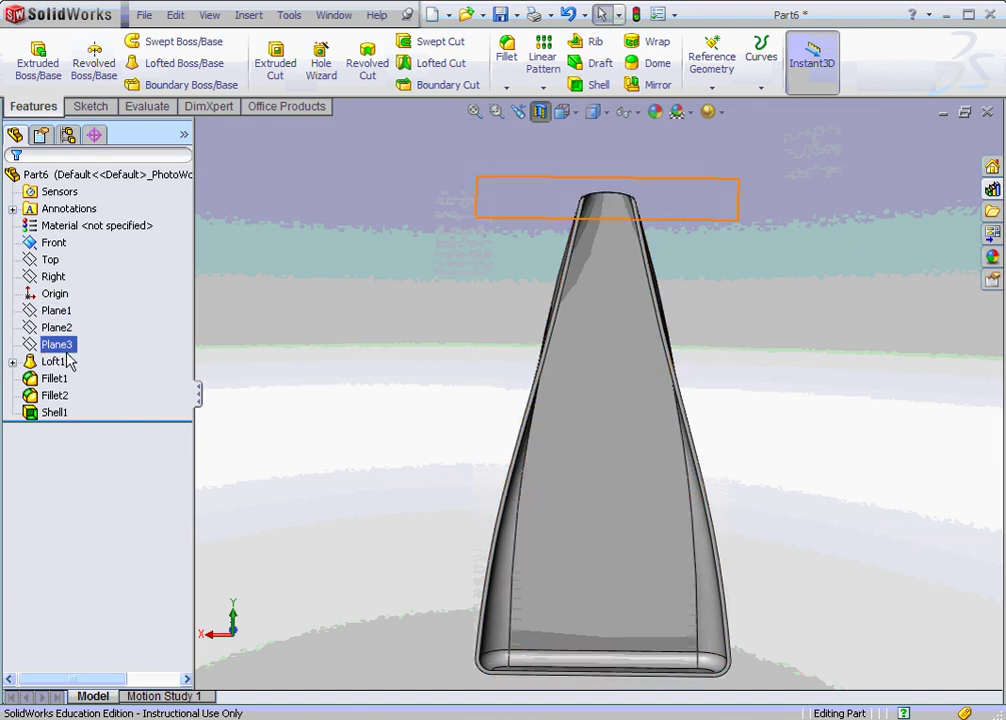
{"action": "left_click", "coordinate": [66, 364]}
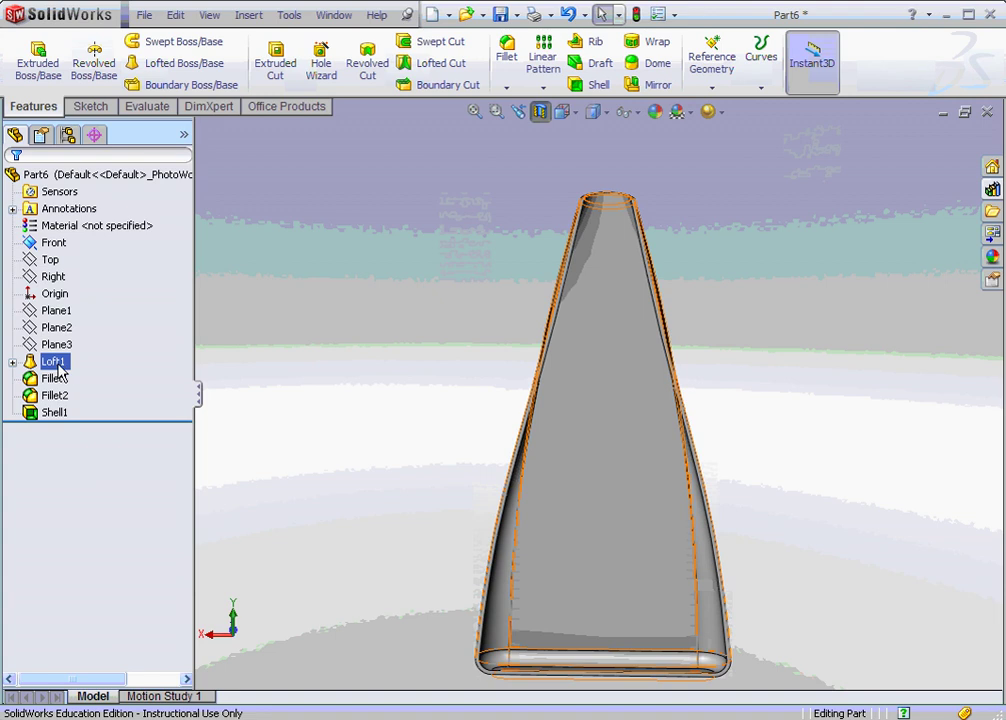
{"action": "left_click", "coordinate": [363, 553]}
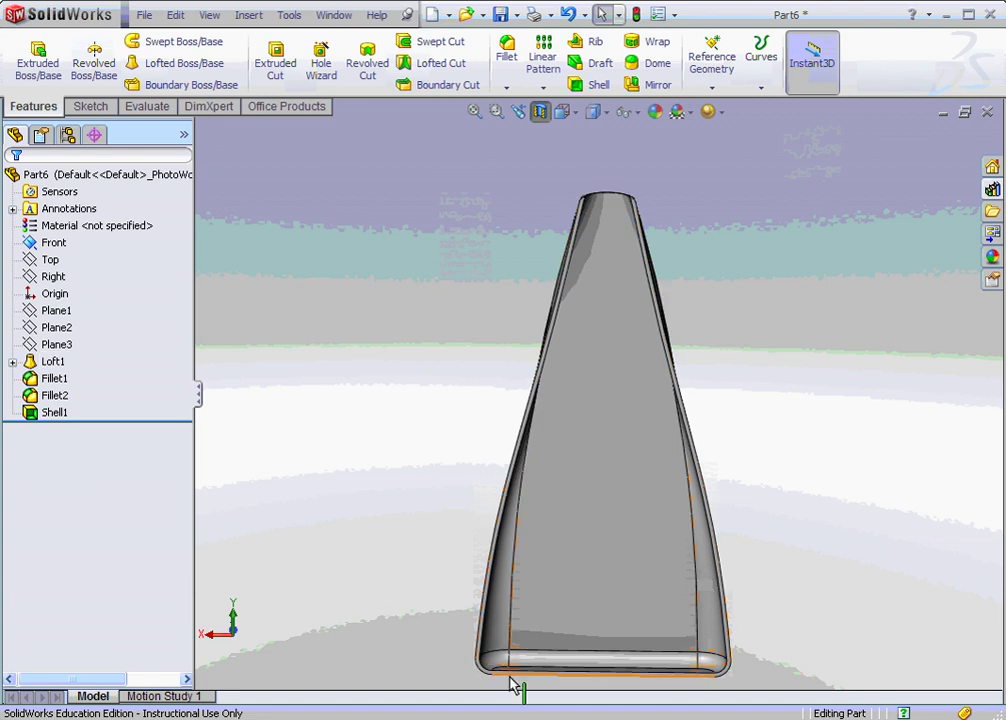